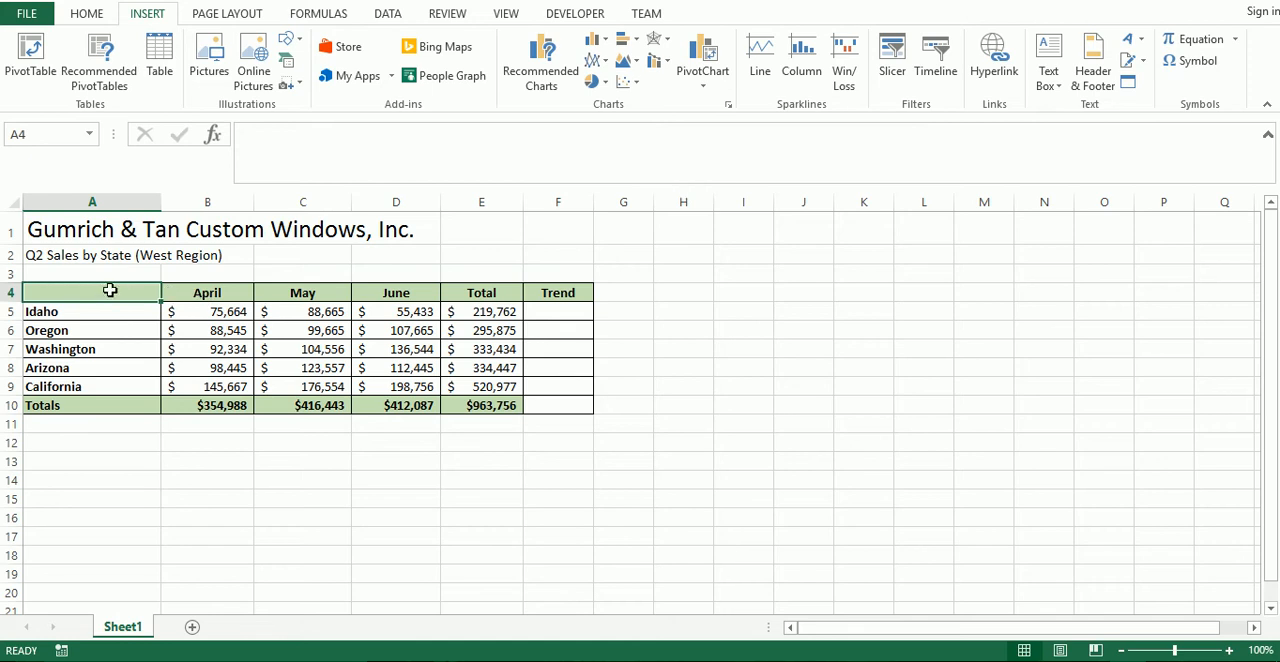
# Insert the recommended Stacked Column chart for the monthly sales by state in A4:D9.
pyautogui.moveTo(99, 294); pyautogui.dragTo(407, 382)
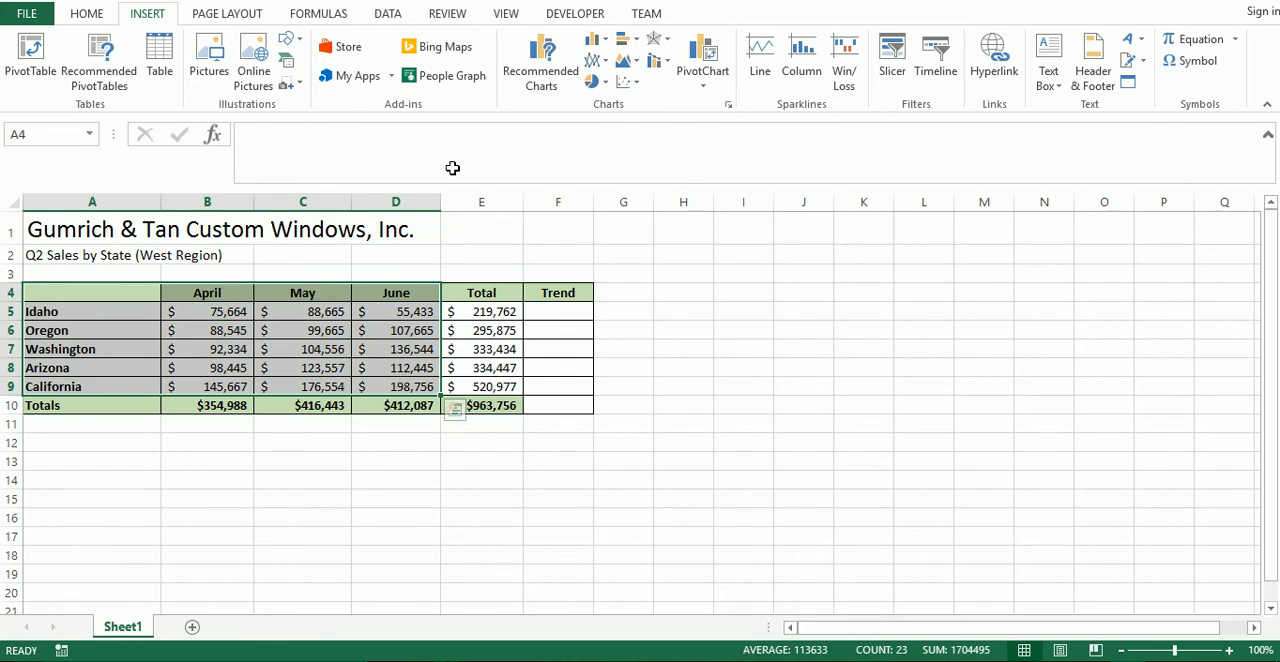
pyautogui.click(538, 62)
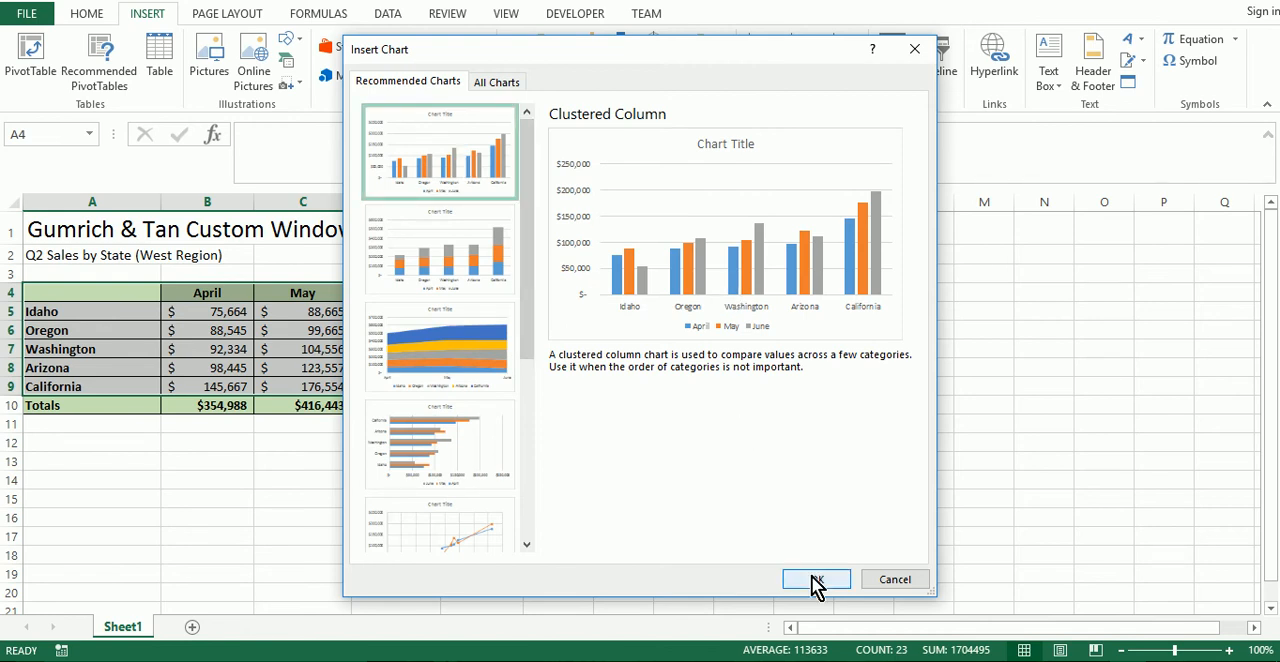
pyautogui.click(450, 266)
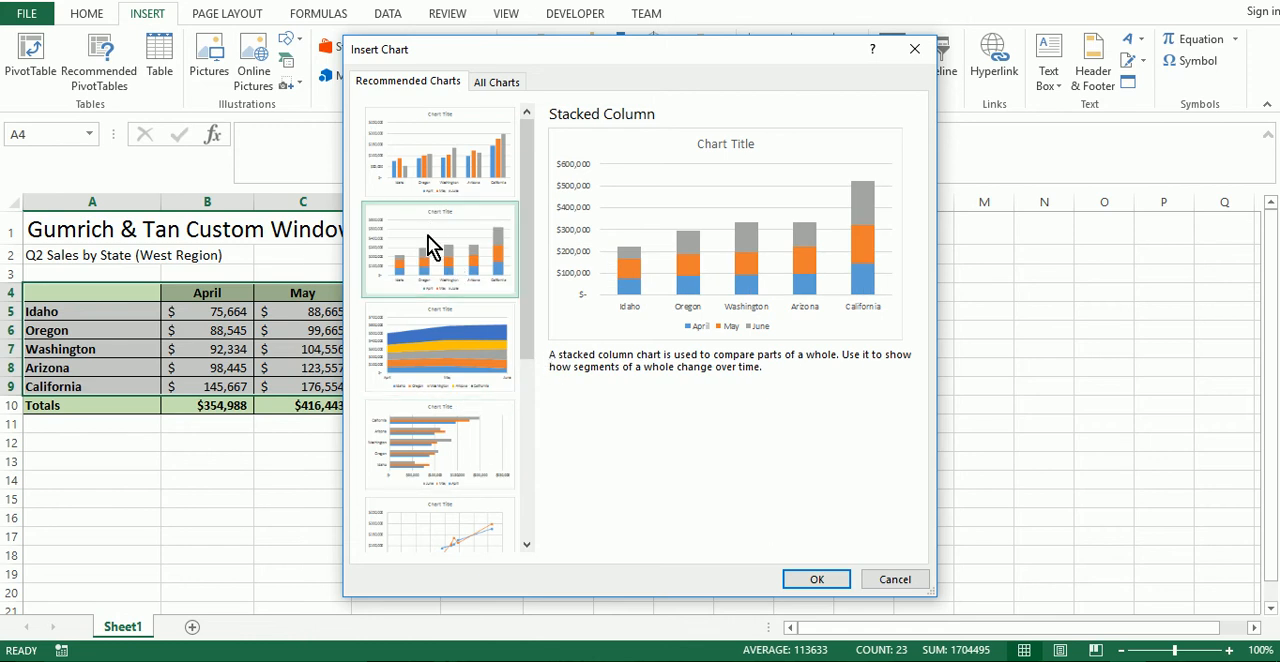
pyautogui.click(821, 581)
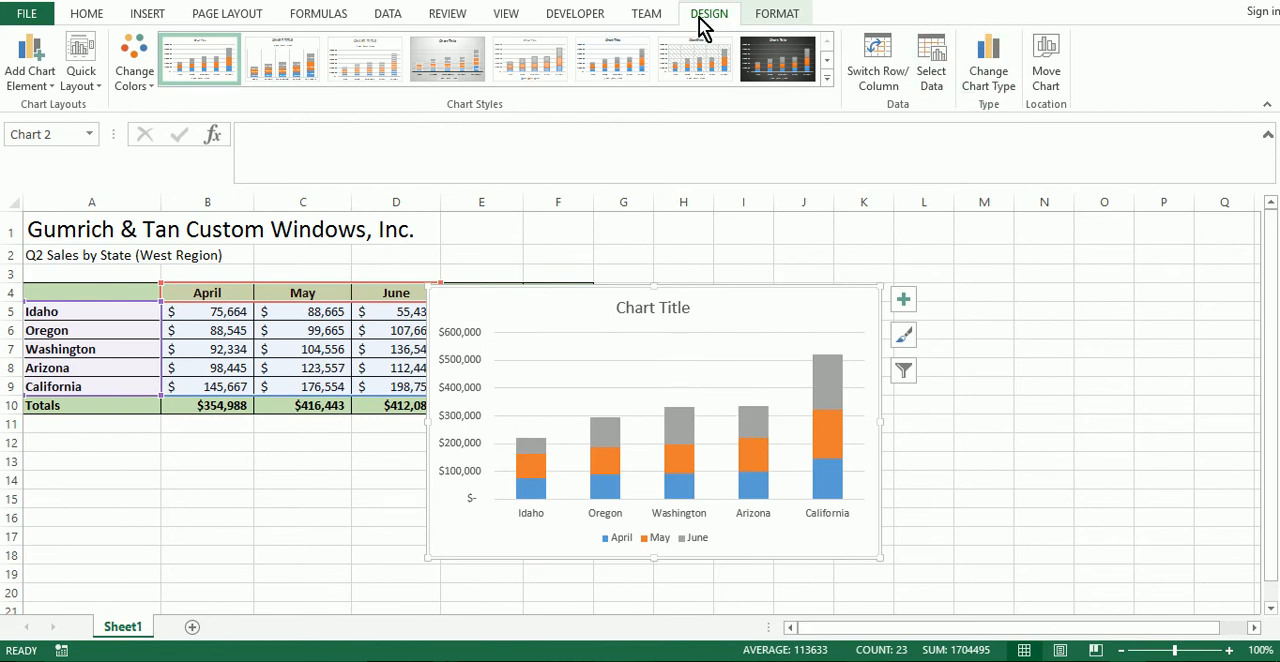
# Change the stacked column chart to a line chart.
pyautogui.click(998, 77)
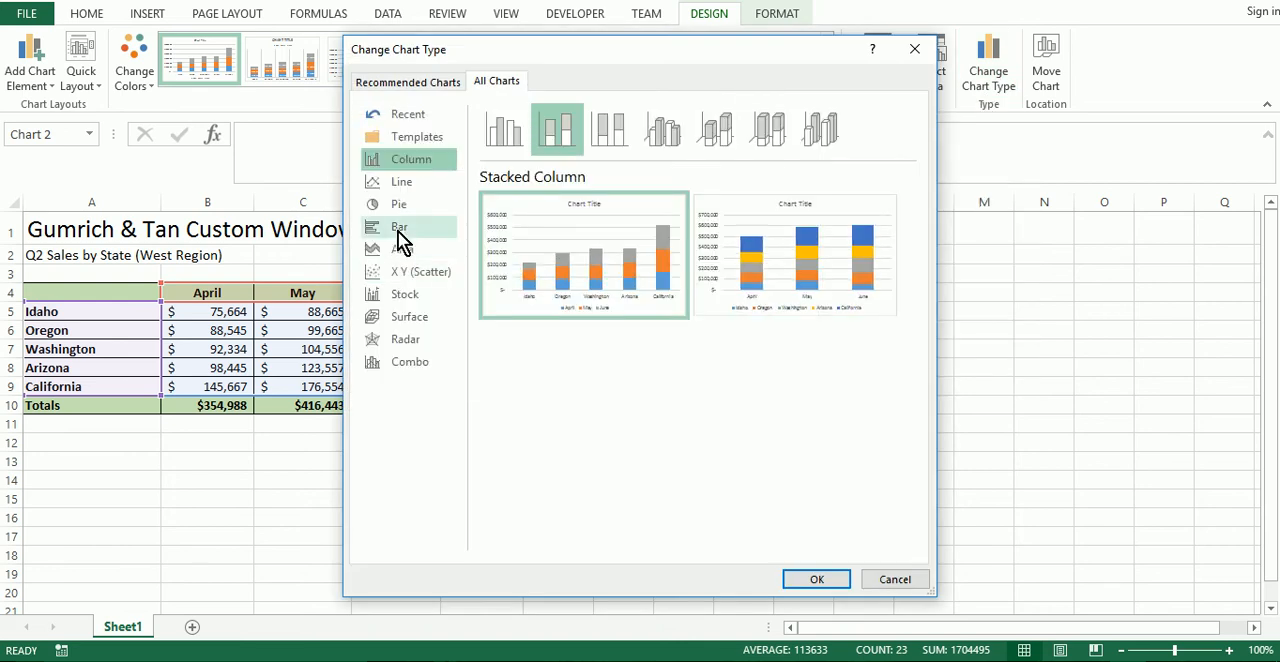
pyautogui.click(407, 181)
pyautogui.click(793, 579)
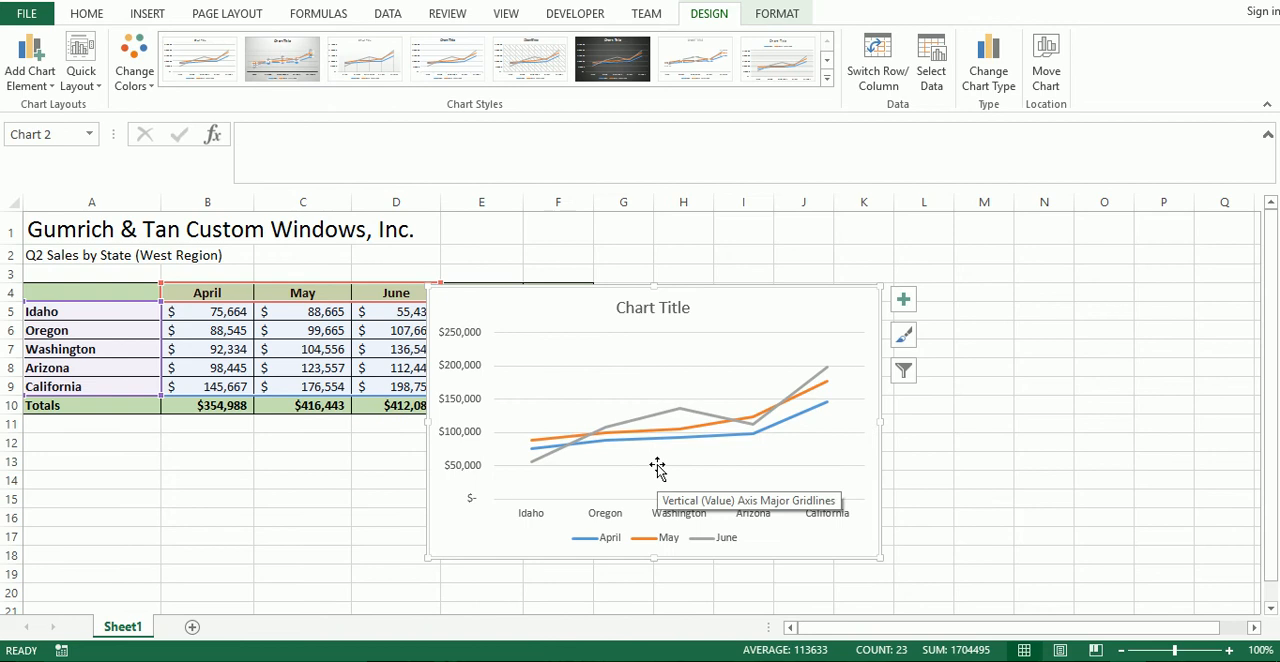
# Change the chart to a 2-D clustered column chart.
pyautogui.click(147, 16)
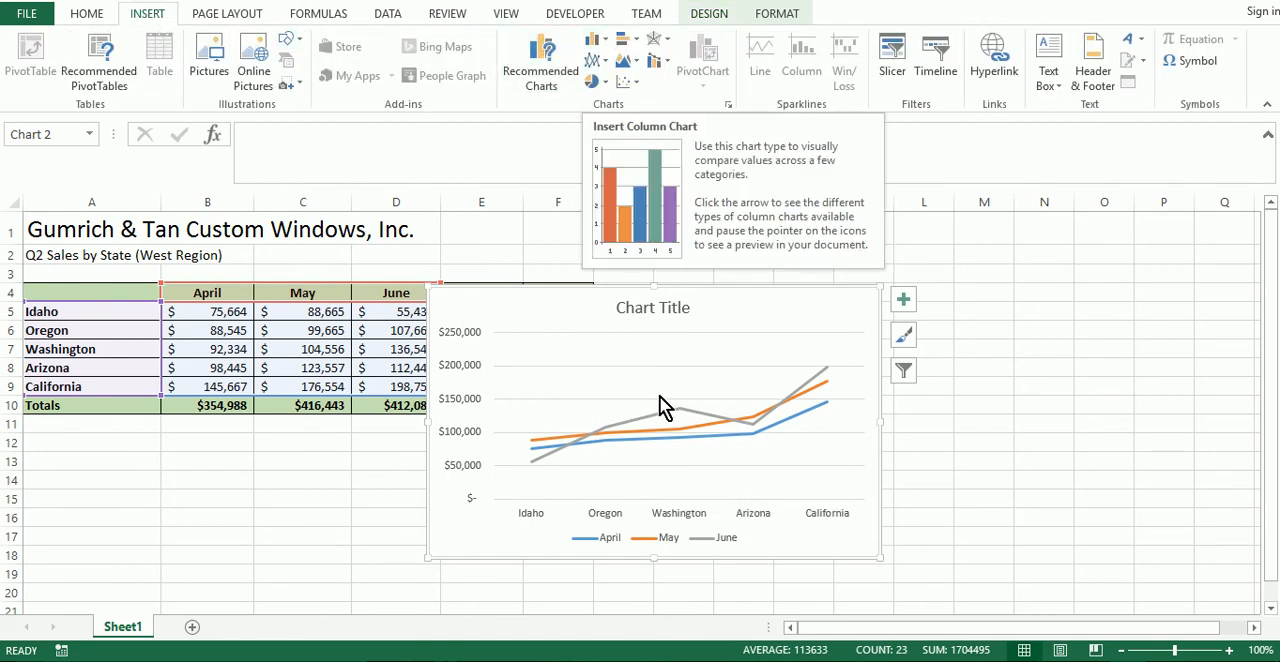
pyautogui.click(605, 45)
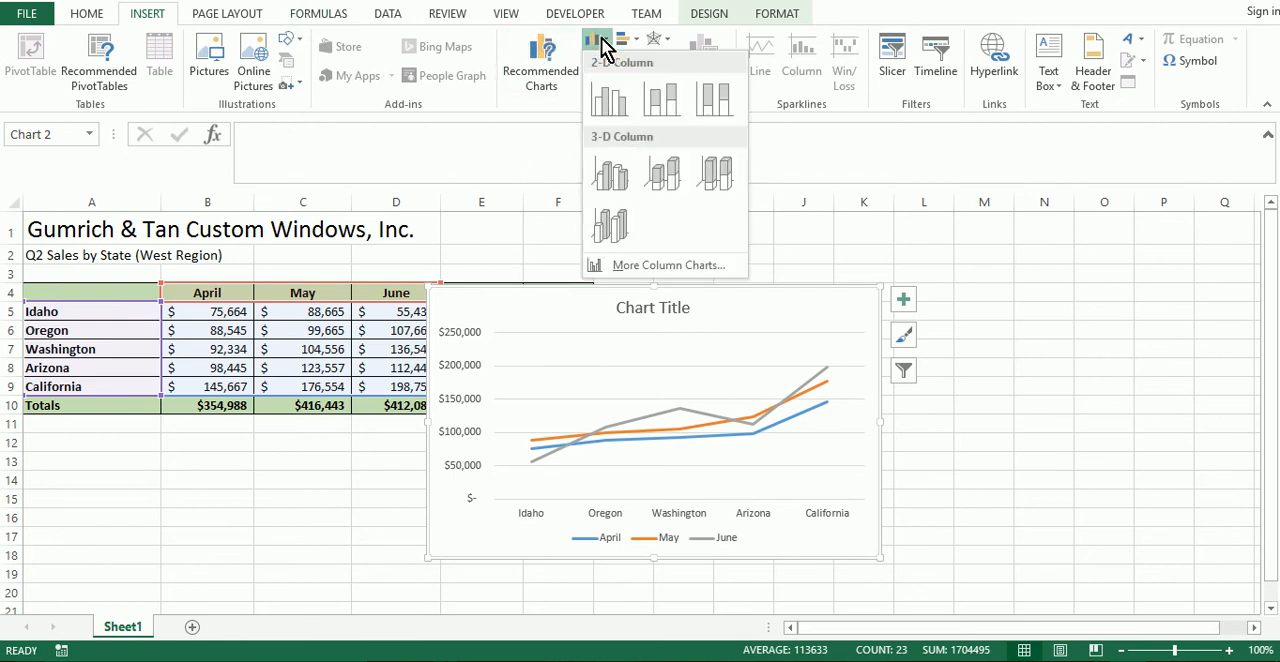
pyautogui.click(607, 101)
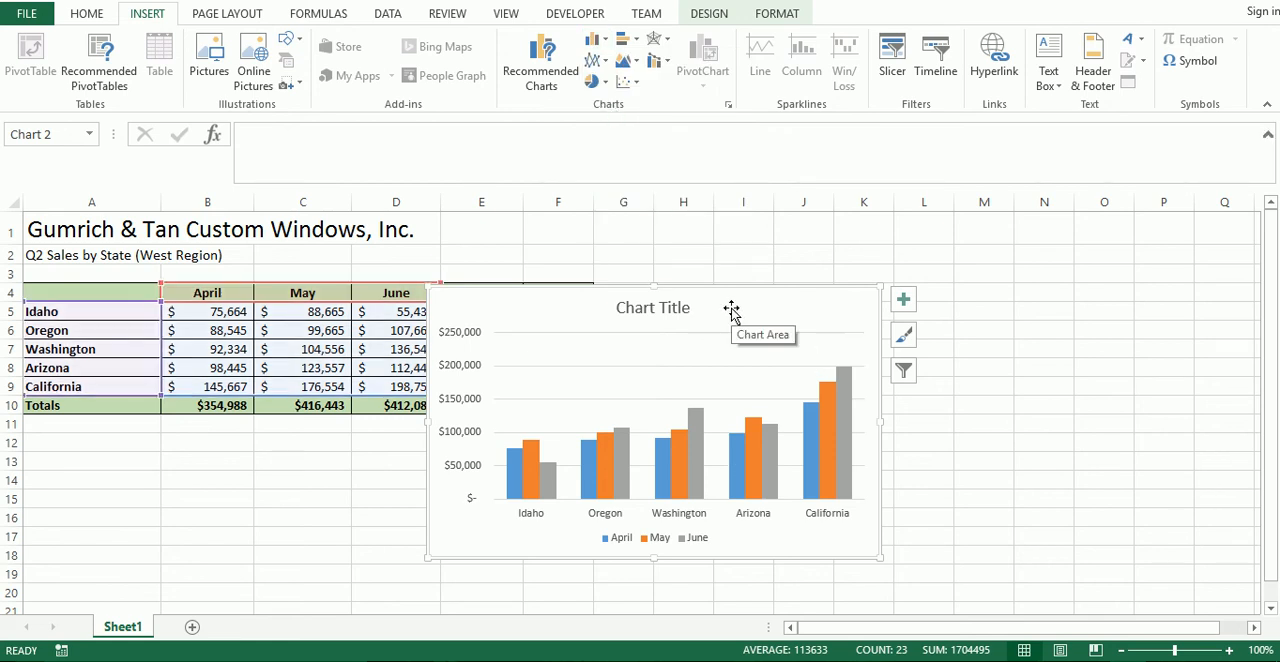
# Move the chart below the sales table, starting at row 12, and enlarge it to span columns A to G down to about row 28.
pyautogui.moveTo(731, 310); pyautogui.dragTo(329, 456)
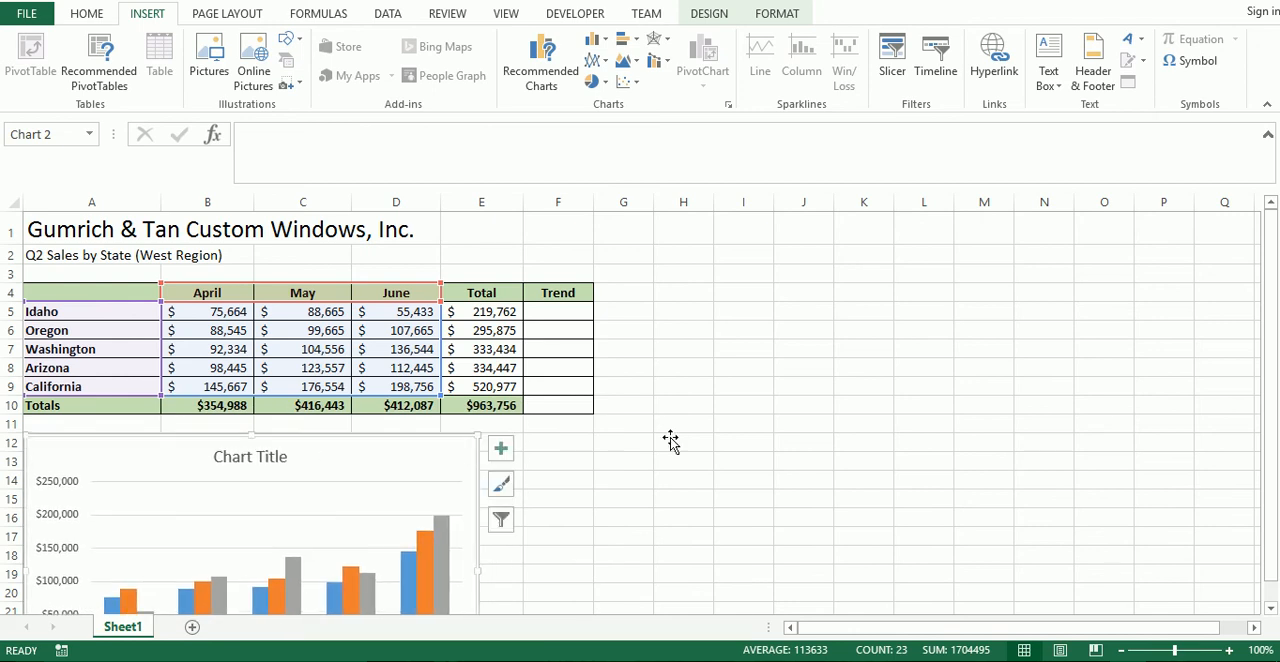
pyautogui.scroll(-4, 726, 457)
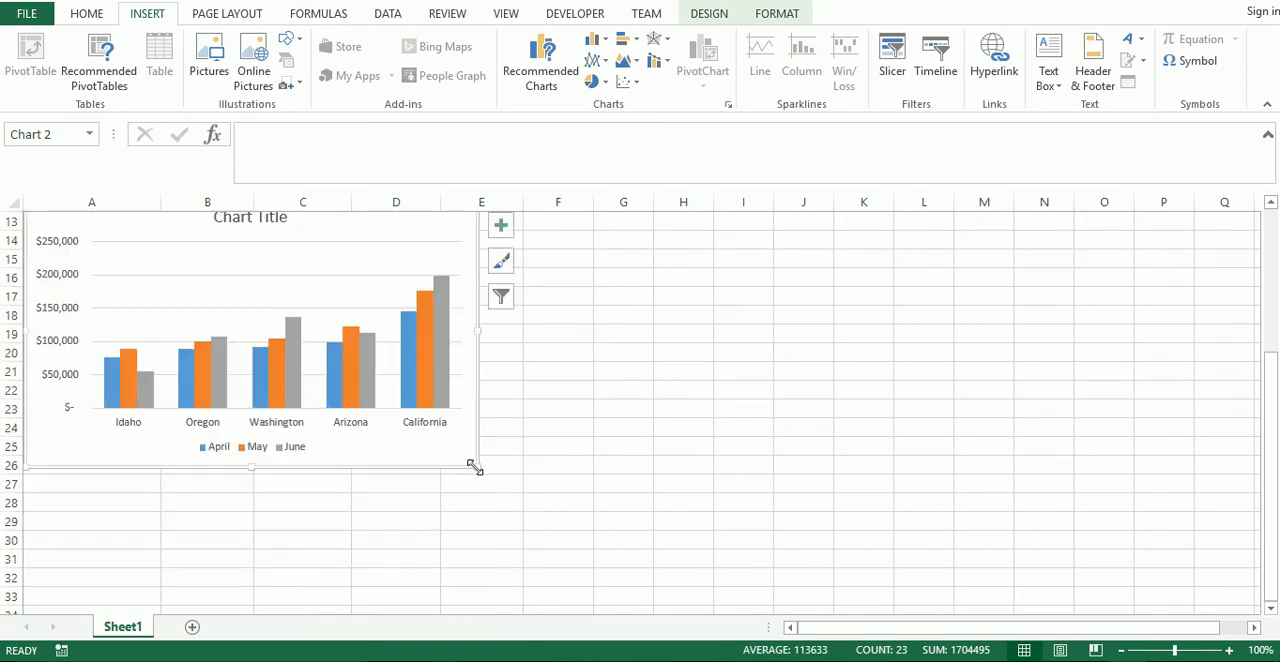
pyautogui.moveTo(482, 468); pyautogui.dragTo(653, 506)
pyautogui.scroll(2, 736, 543)
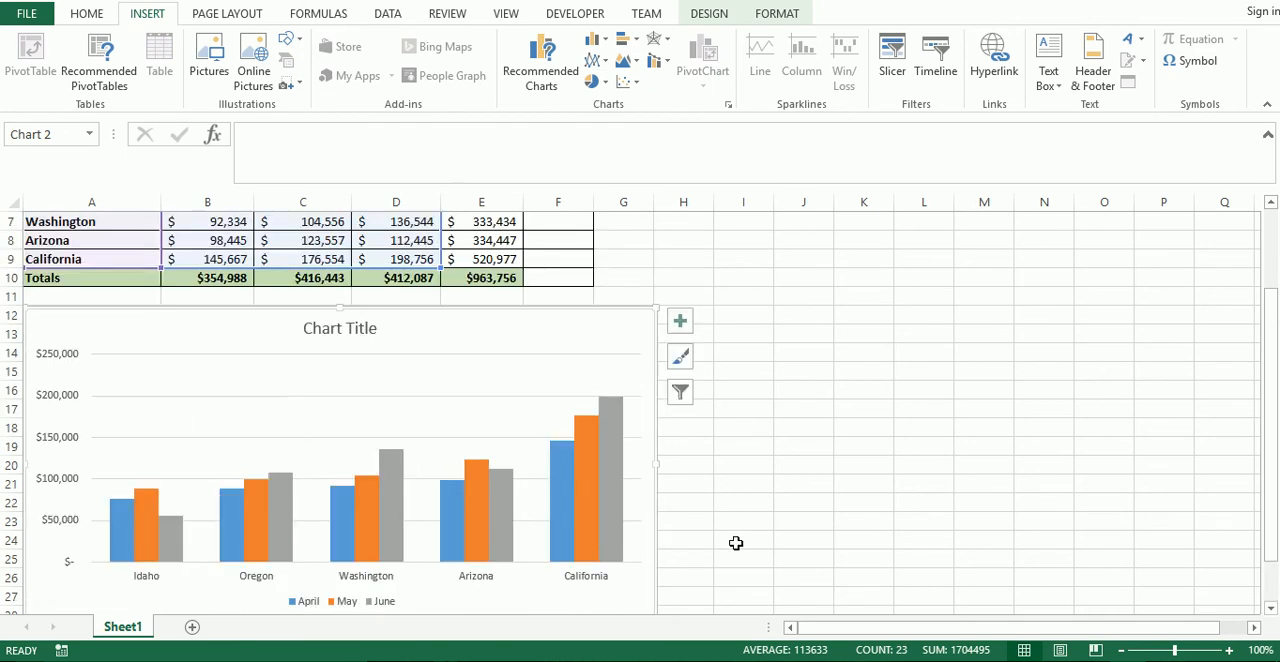
# Place the chart's legend at the top, under the chart title.
pyautogui.scroll(-1, 736, 543)
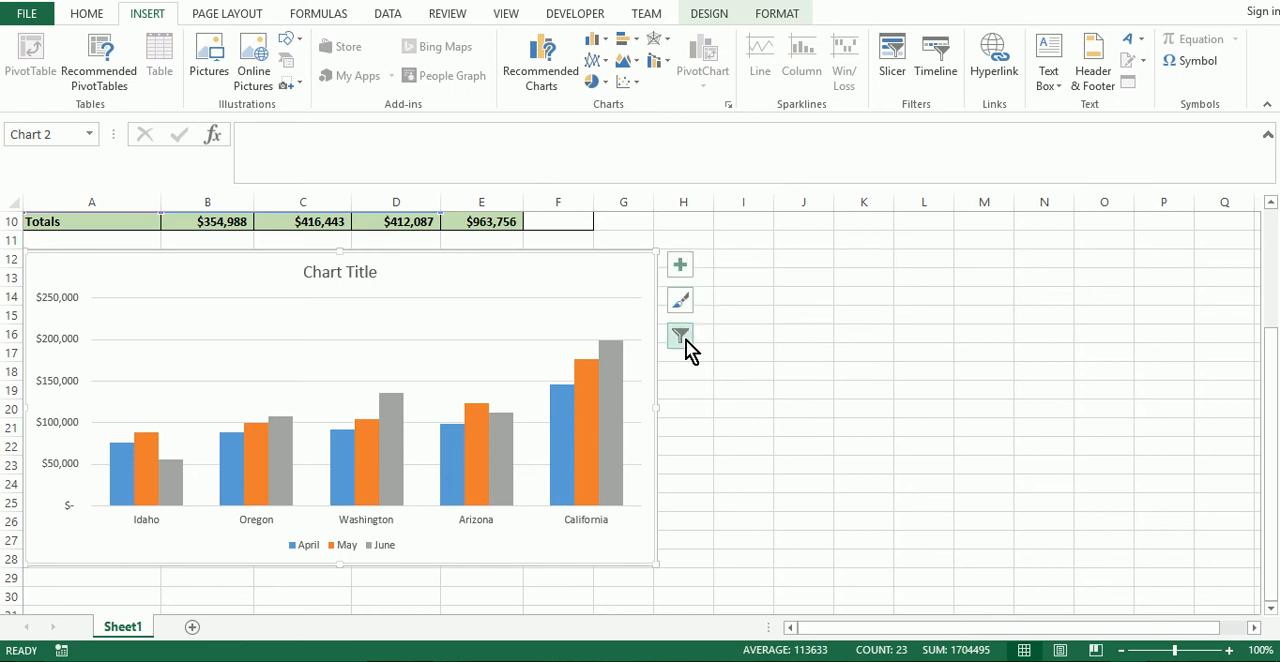
pyautogui.click(682, 272)
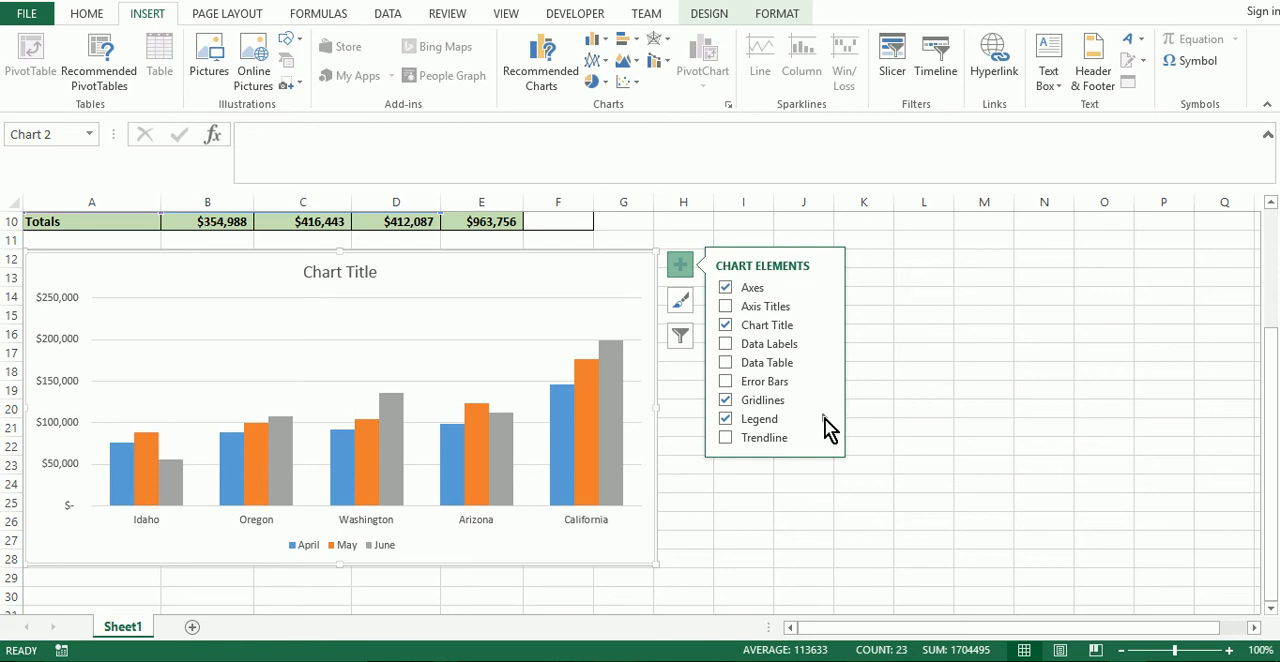
pyautogui.click(825, 419)
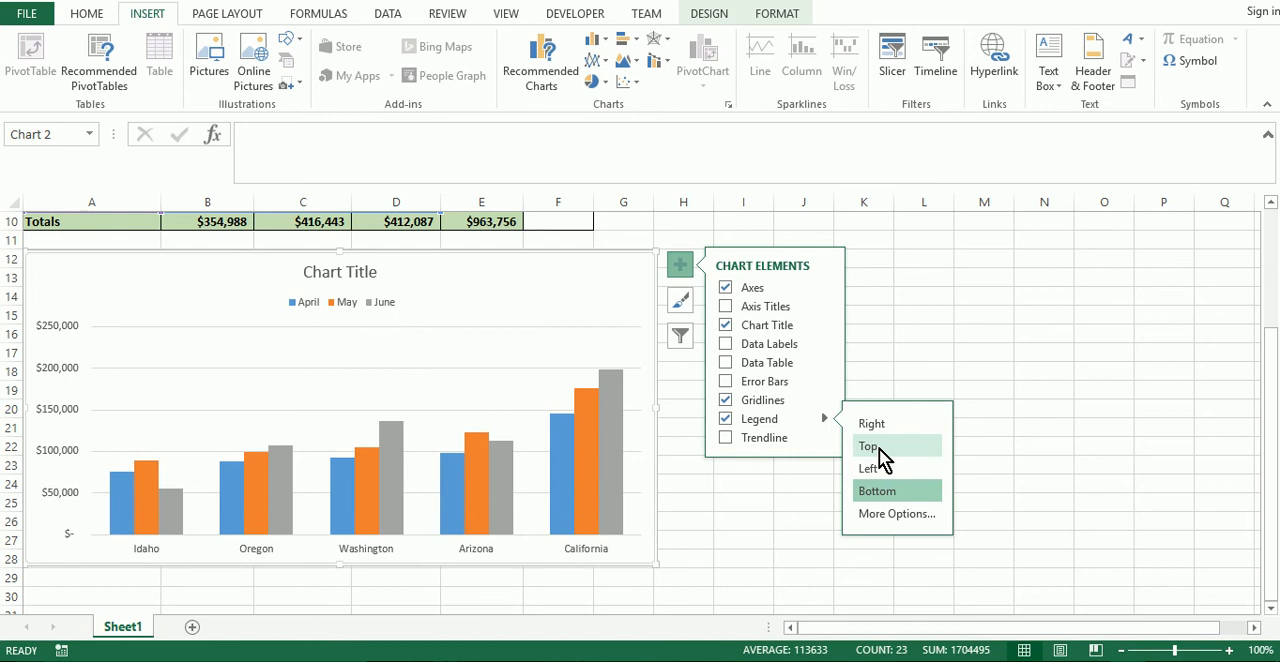
pyautogui.click(880, 452)
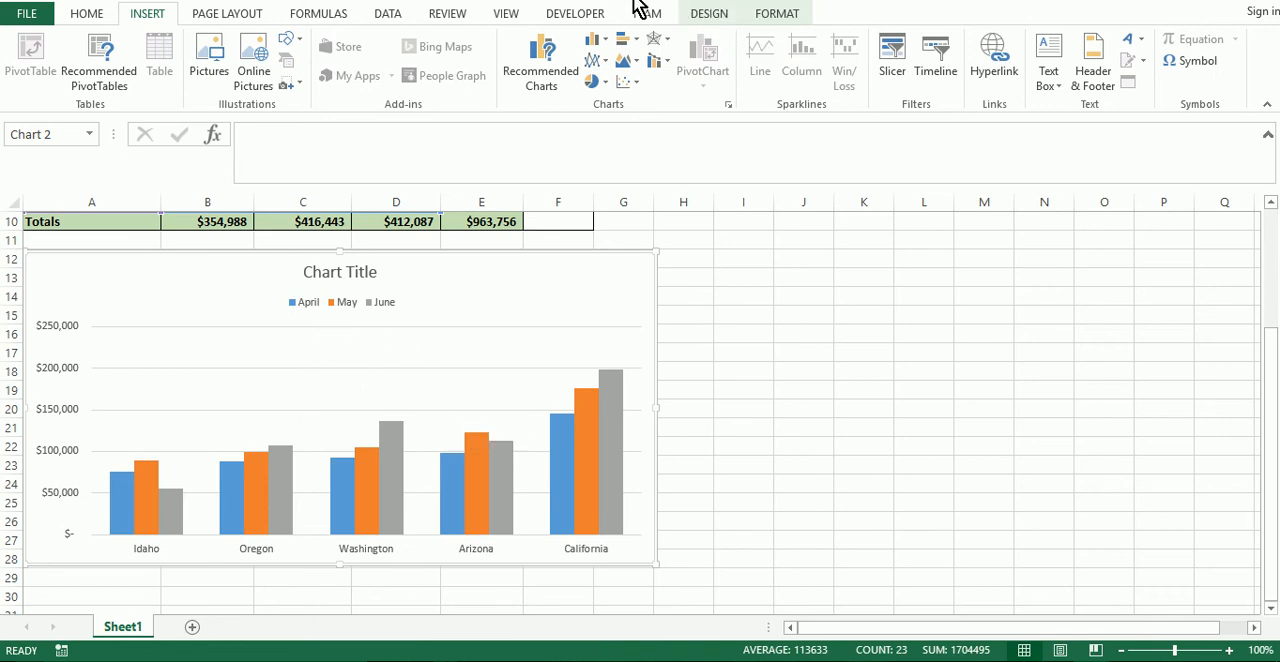
# Switch the chart's rows and columns so the months form the horizontal axis and the states become the series.
pyautogui.click(566, 282)
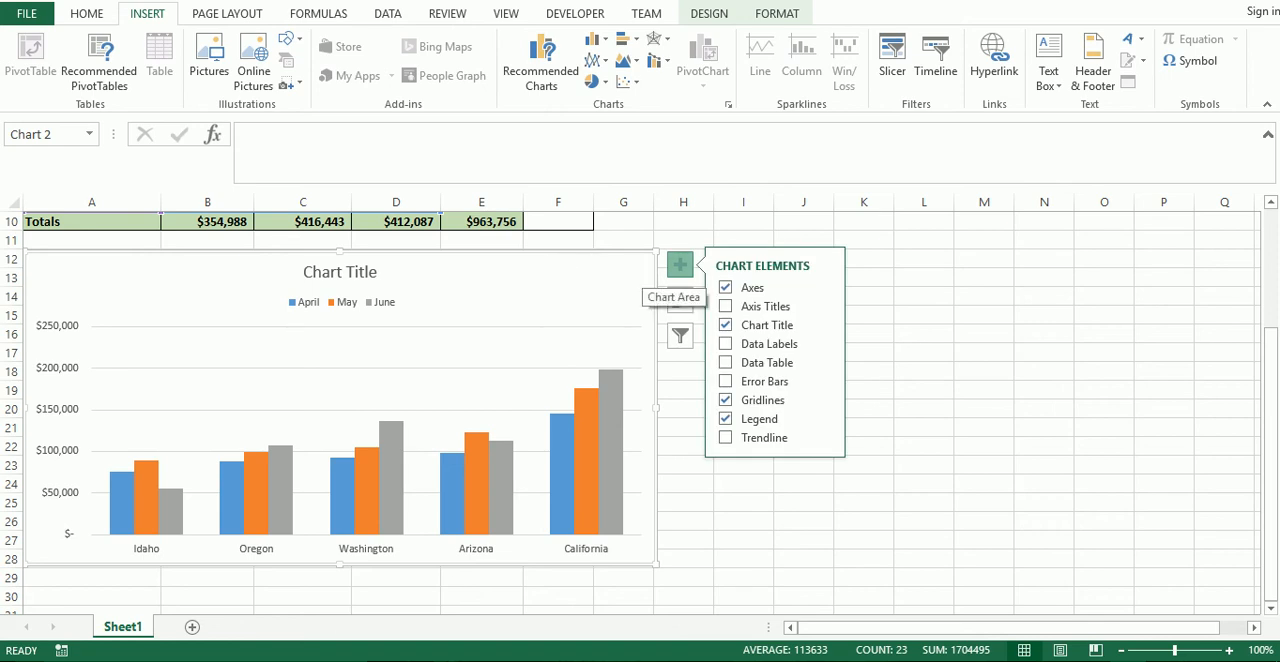
pyautogui.click(711, 21)
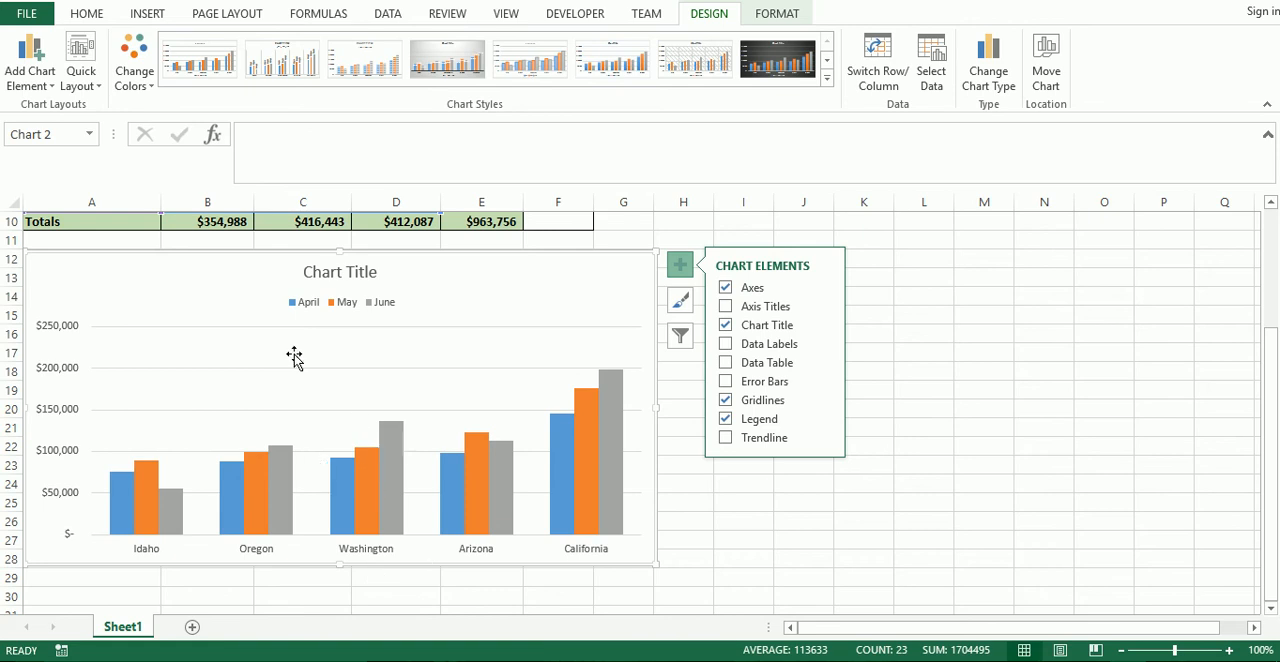
pyautogui.click(878, 70)
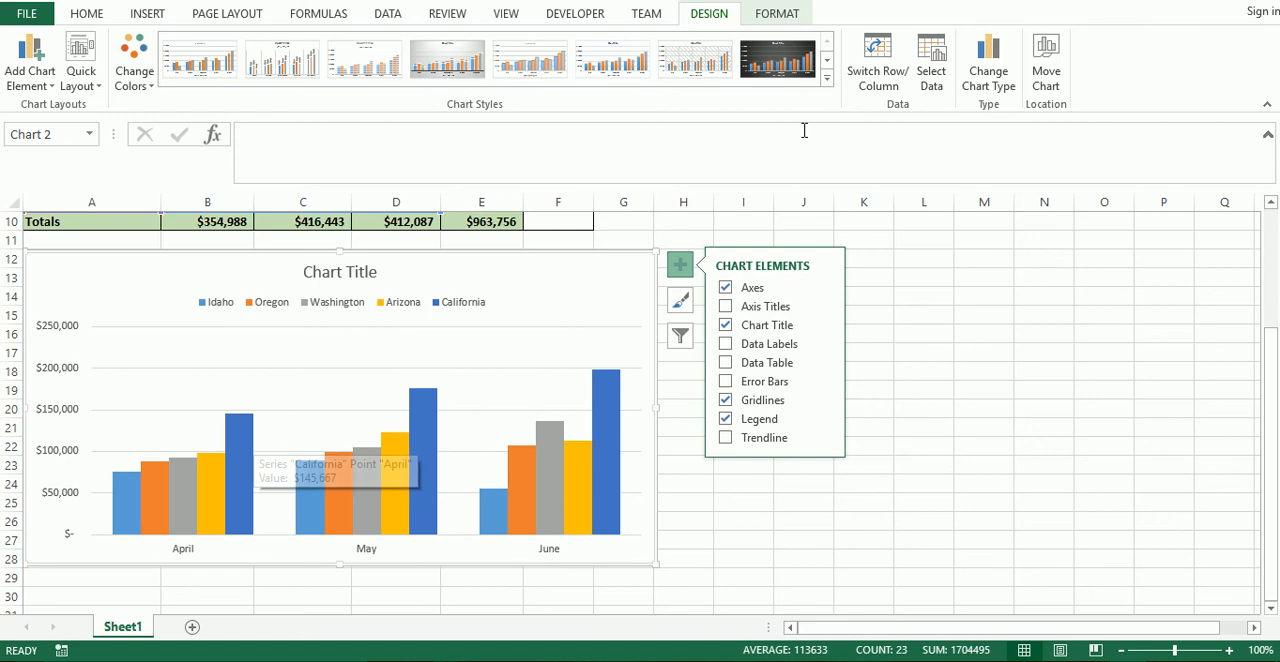
# Apply the chart style with columns that fade to white at the base and a bold uppercase title.
pyautogui.click(430, 55)
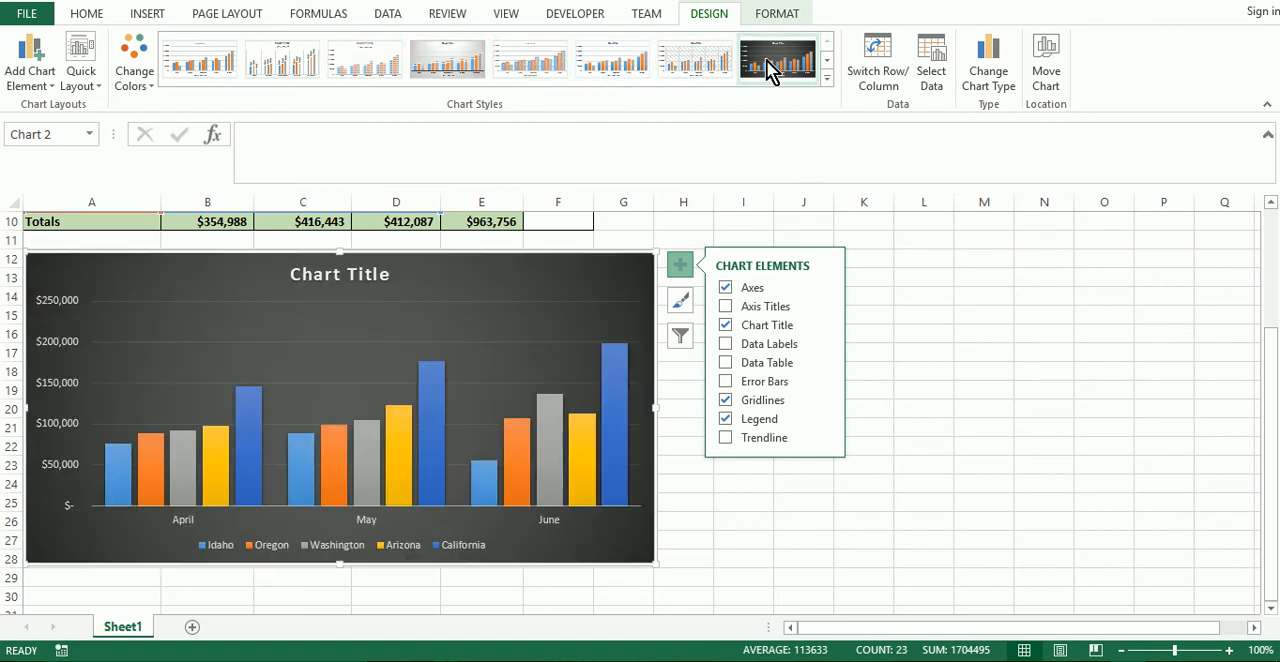
pyautogui.click(827, 76)
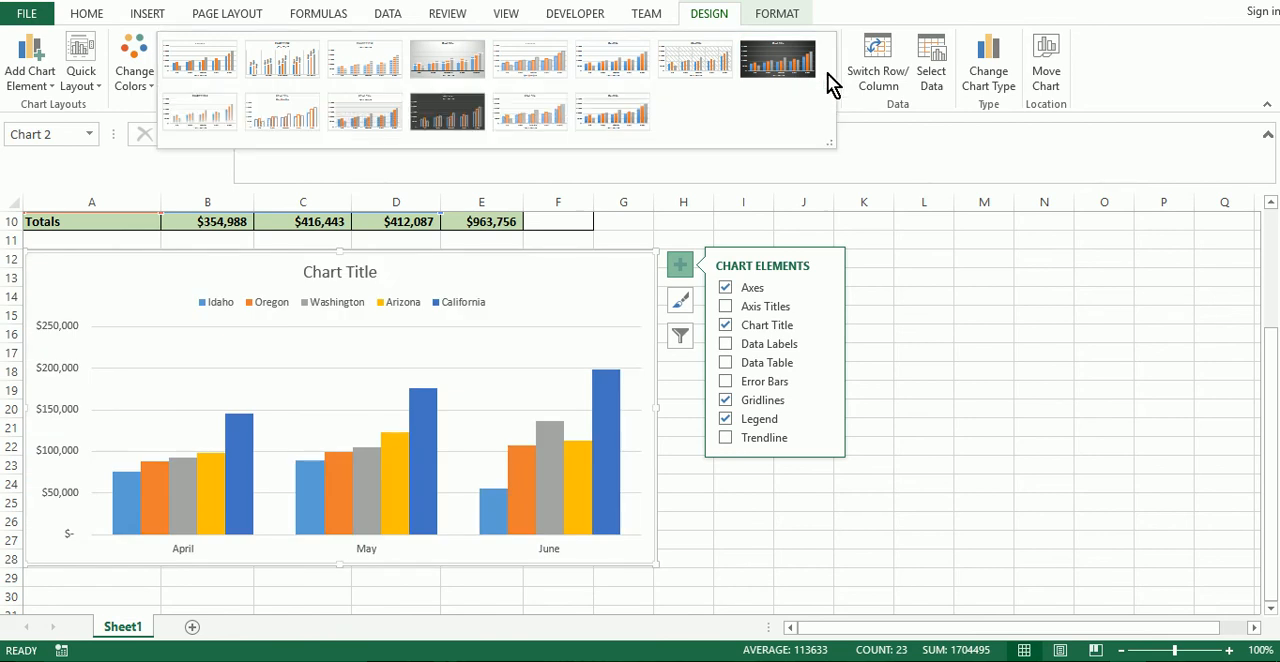
pyautogui.click(196, 107)
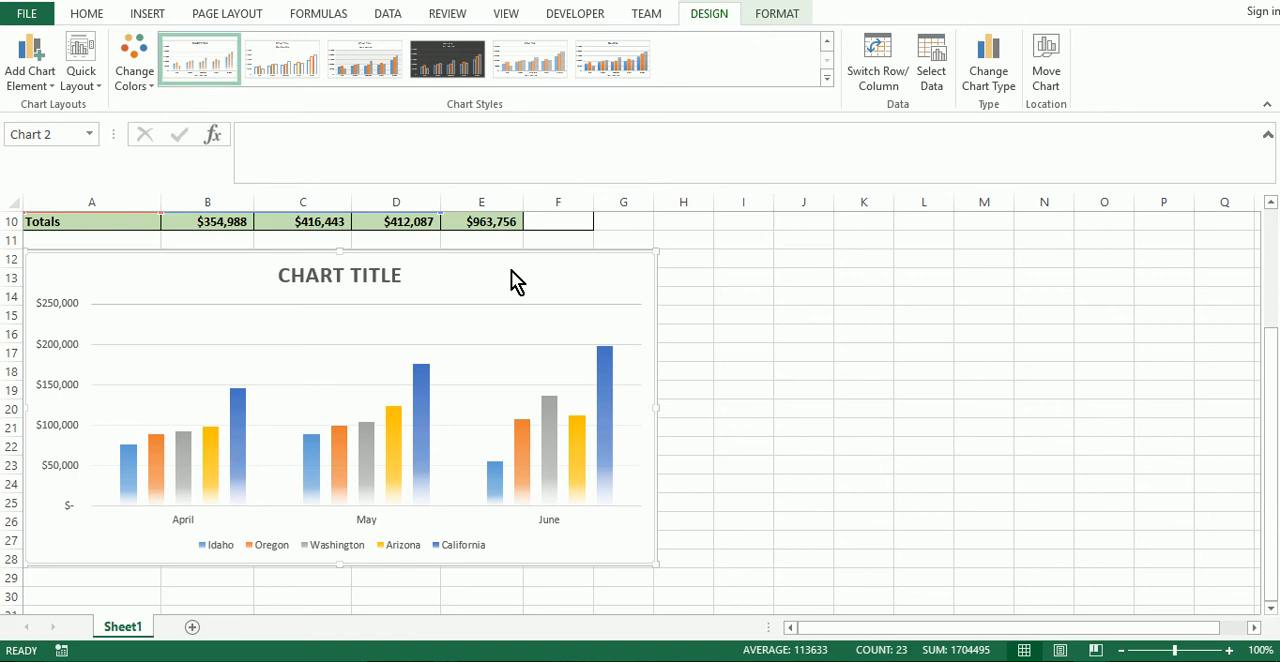
# Replace the placeholder chart title with "Q2 SALES BY STATE".
pyautogui.click(334, 280)
pyautogui.doubleClick(303, 274)
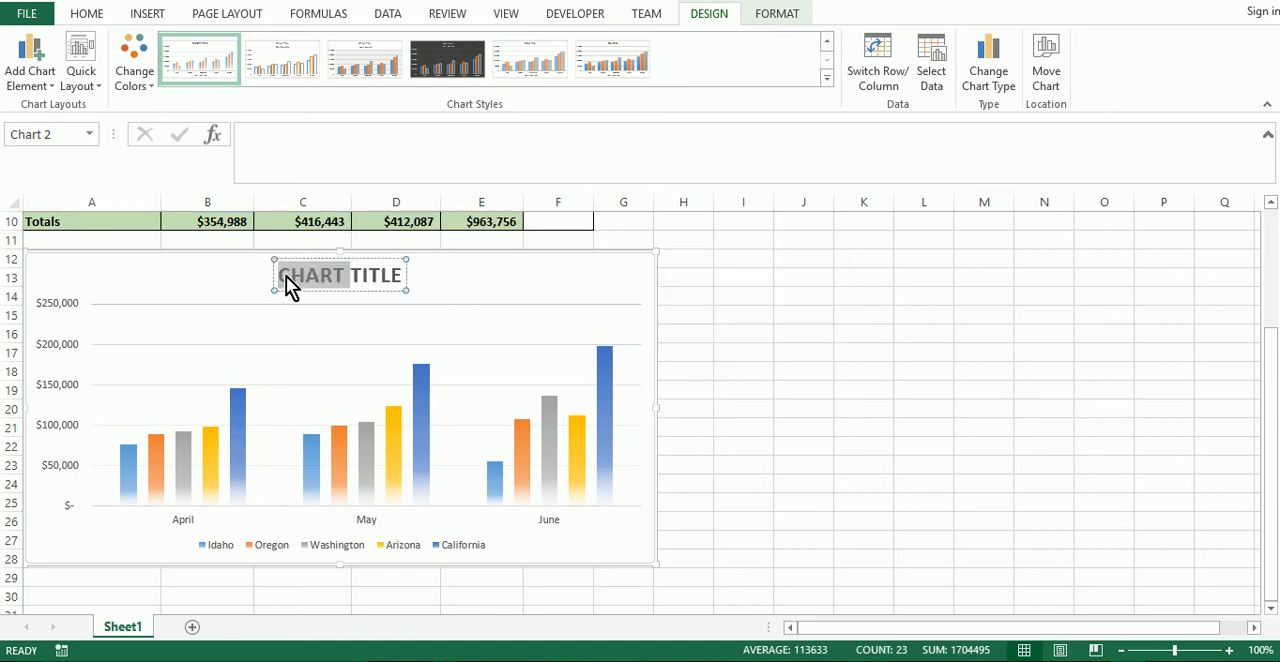
pyautogui.click(286, 275)
pyautogui.moveTo(283, 275); pyautogui.dragTo(397, 275)
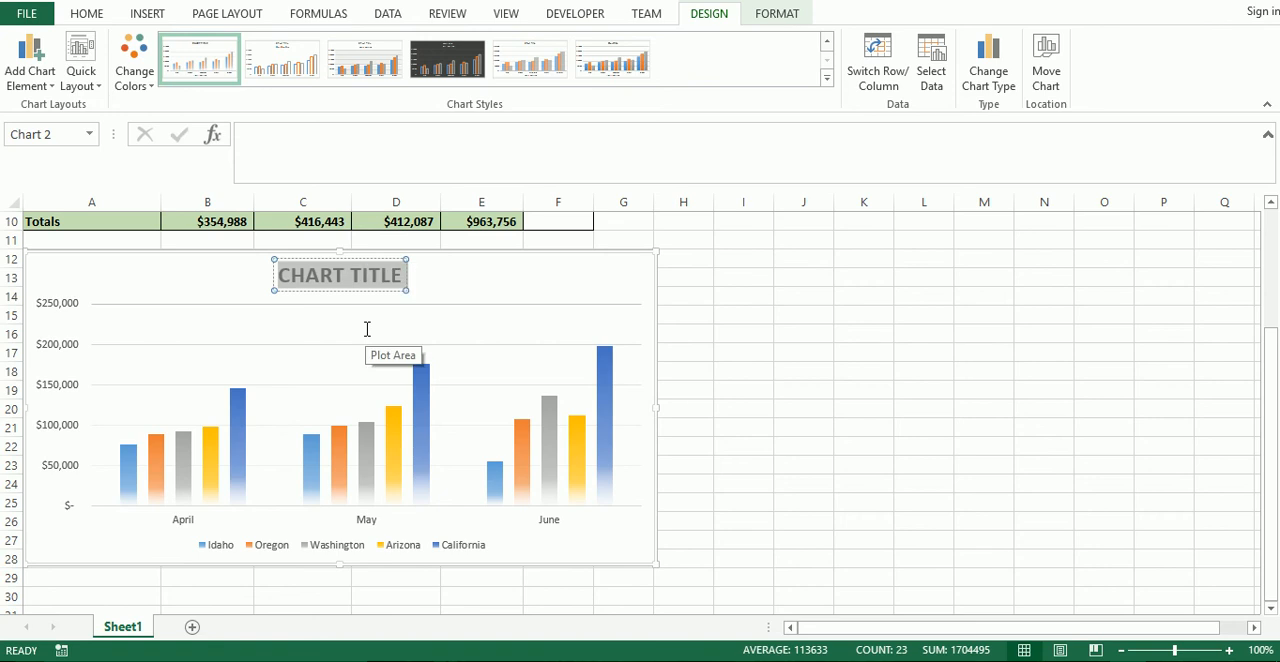
pyautogui.write('Q2 SALES')
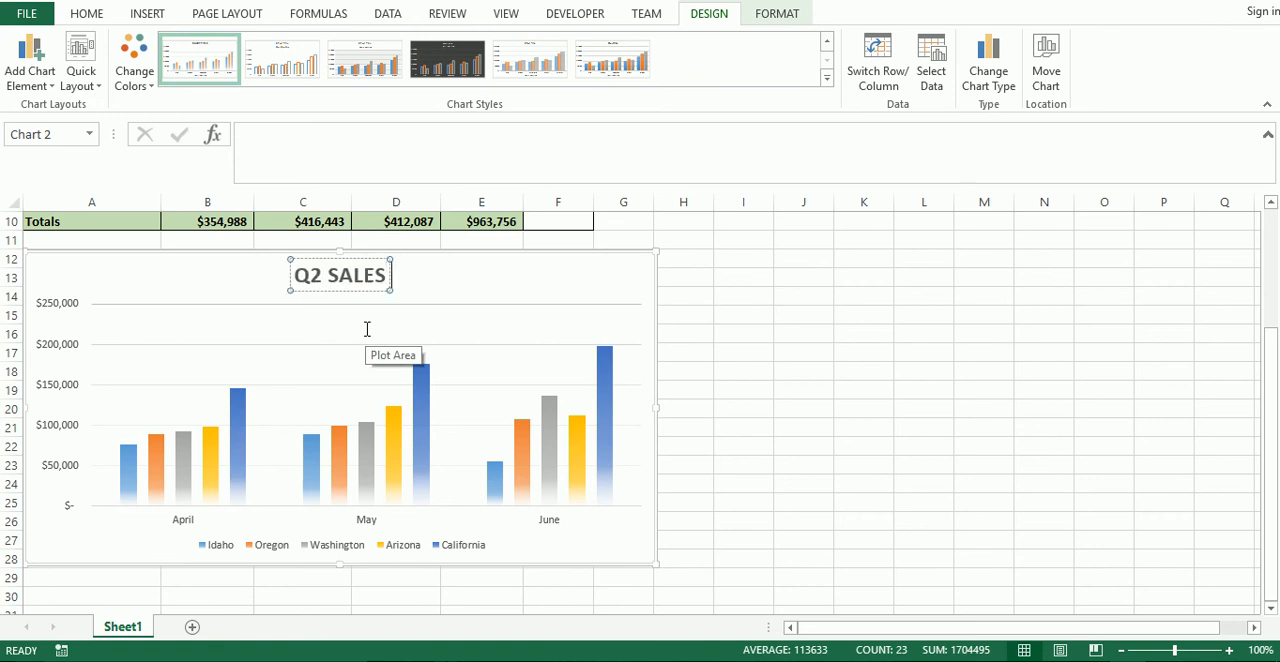
pyautogui.write(' BY DATATE')
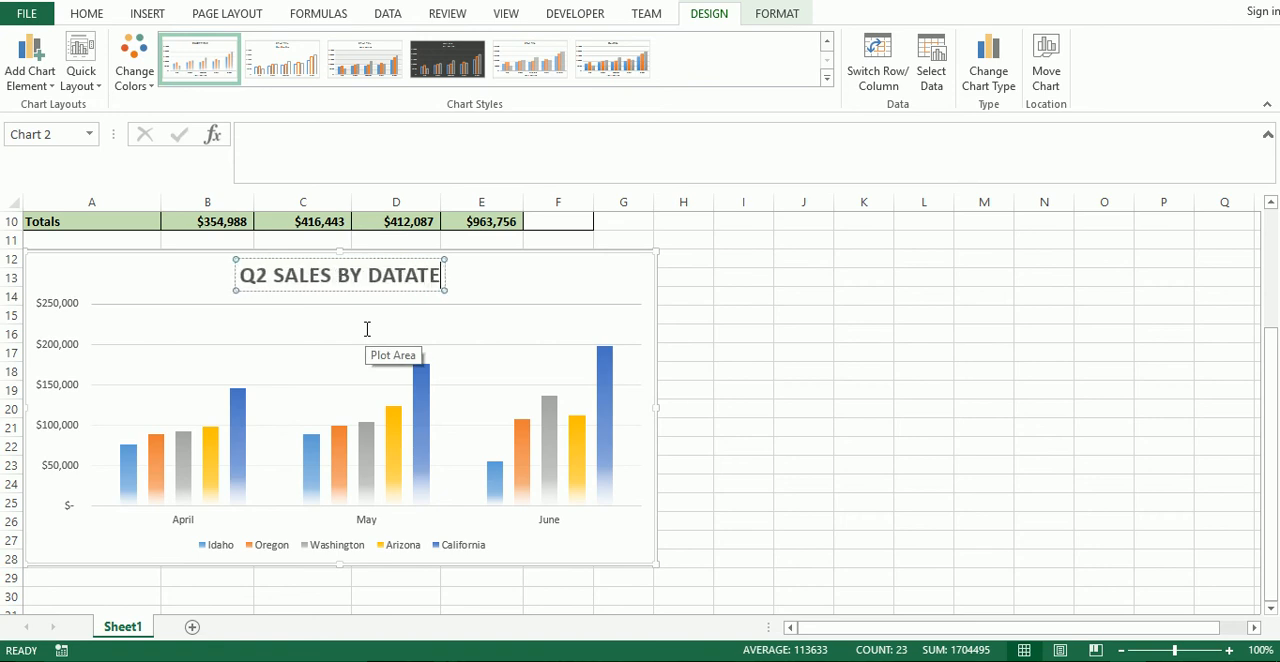
pyautogui.press('BackSpace')
pyautogui.press('BackSpace')
pyautogui.press('BackSpace')
pyautogui.press('BackSpace')
pyautogui.press('BackSpace')
pyautogui.press('BackSpace')
pyautogui.press('BackSpace')
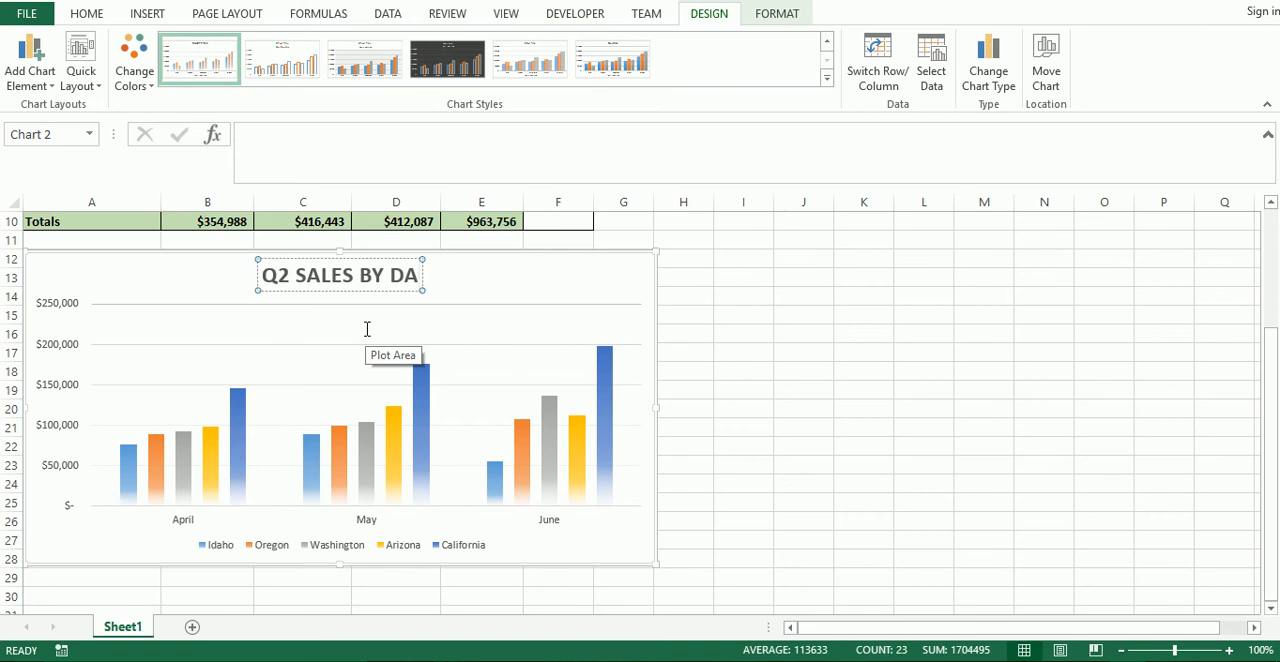
pyautogui.write('STATE')
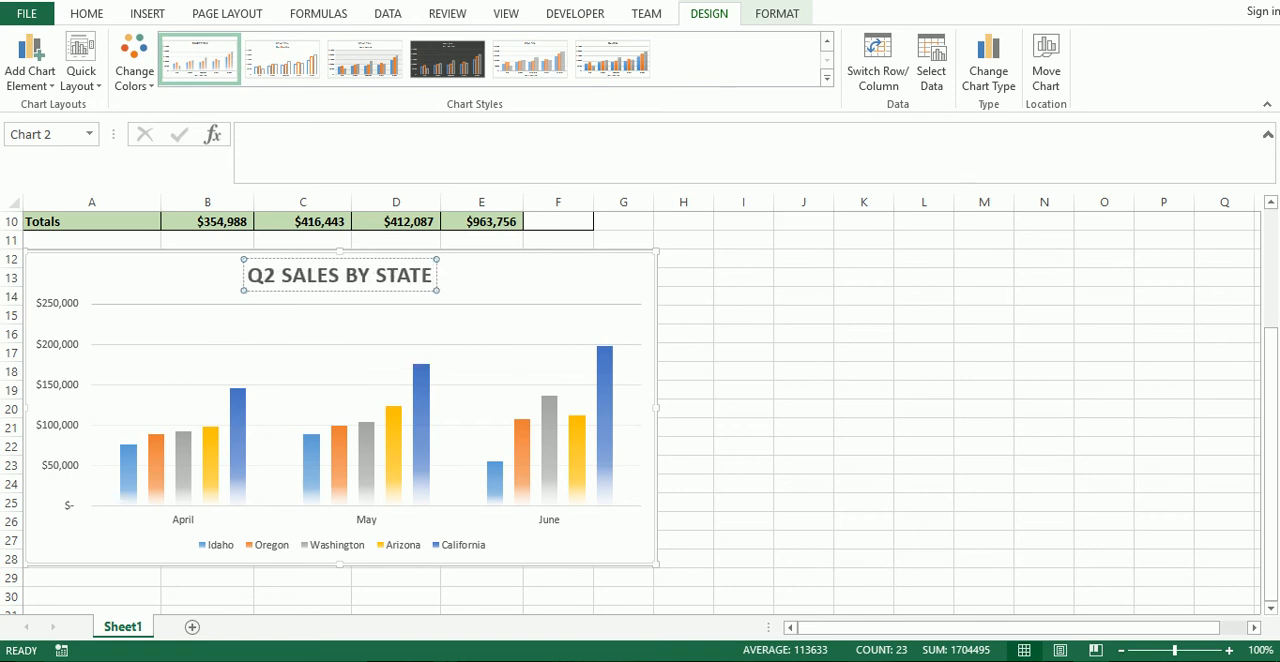
pyautogui.click(130, 275)
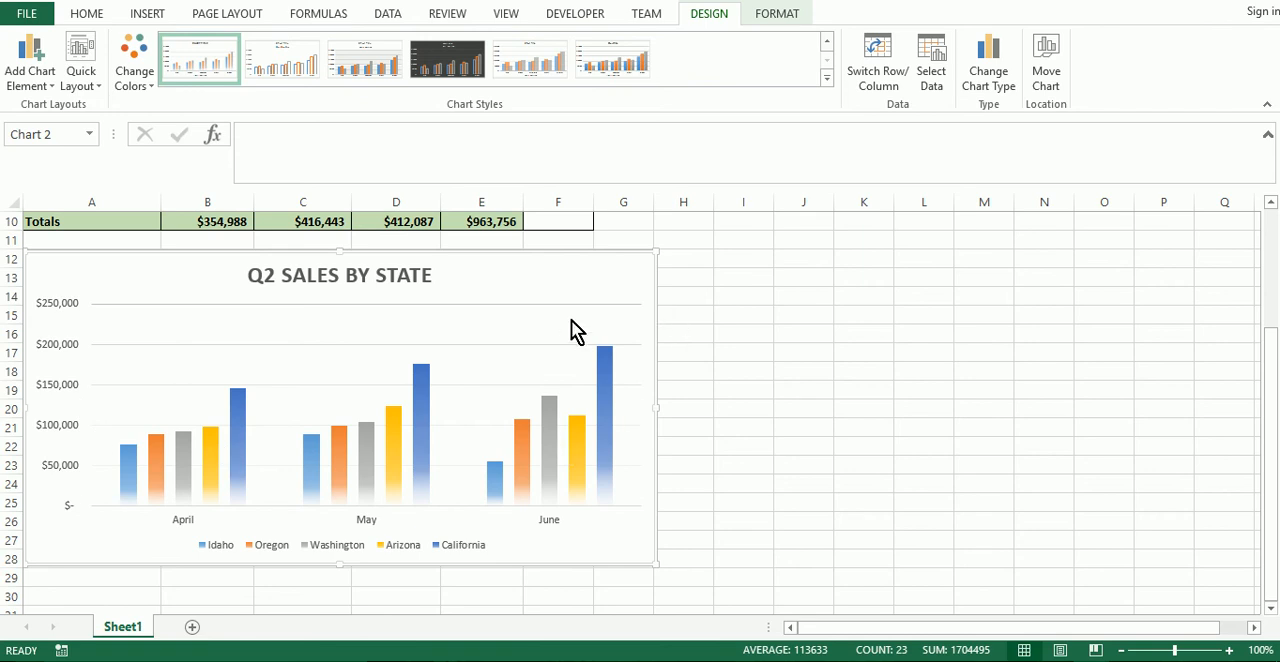
# Add primary horizontal and primary vertical axis titles to the chart.
pyautogui.click(634, 274)
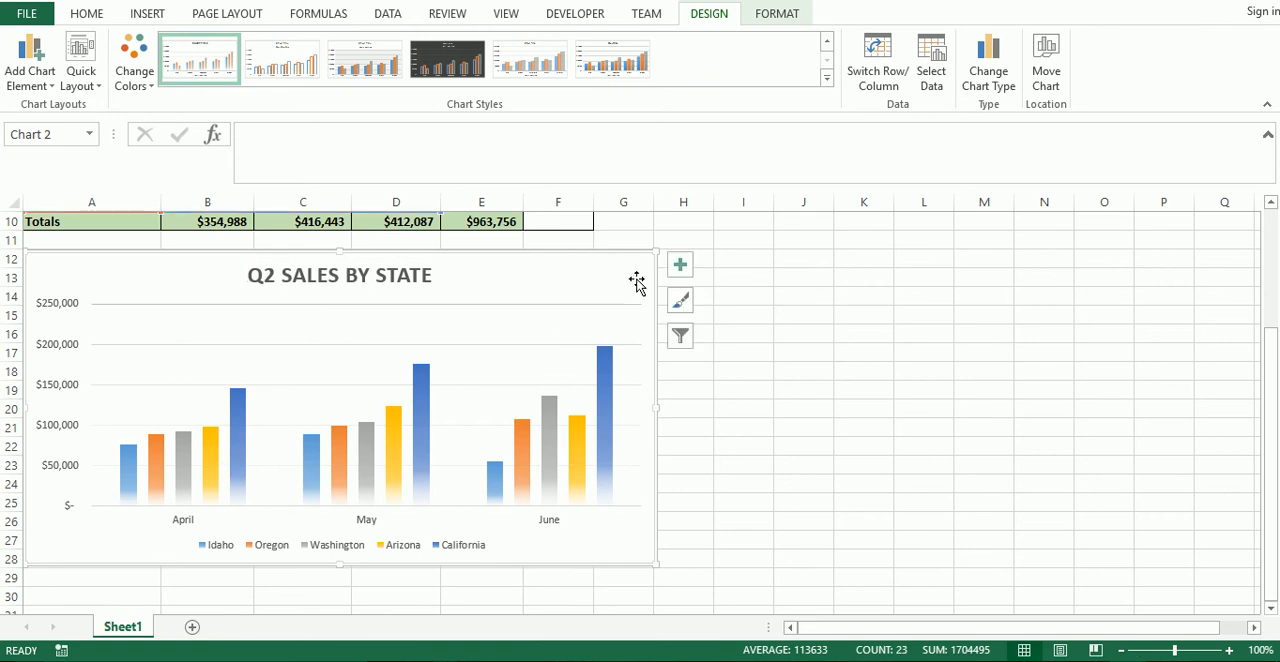
pyautogui.click(681, 266)
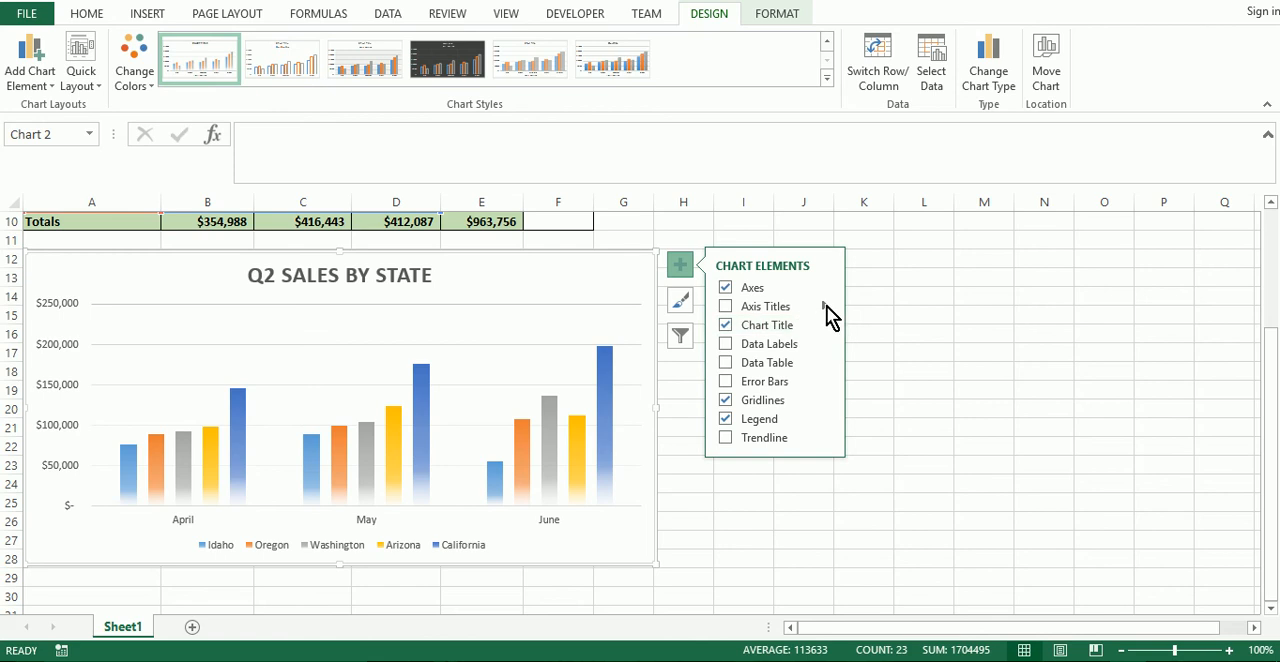
pyautogui.click(826, 306)
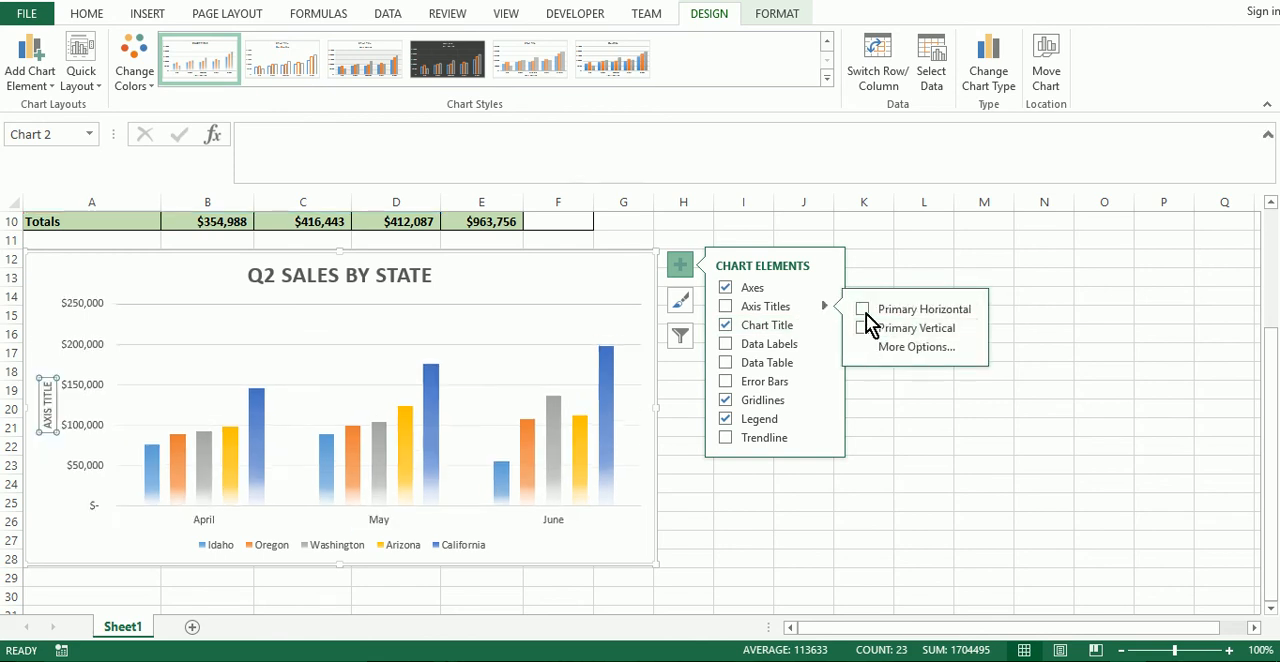
pyautogui.click(864, 309)
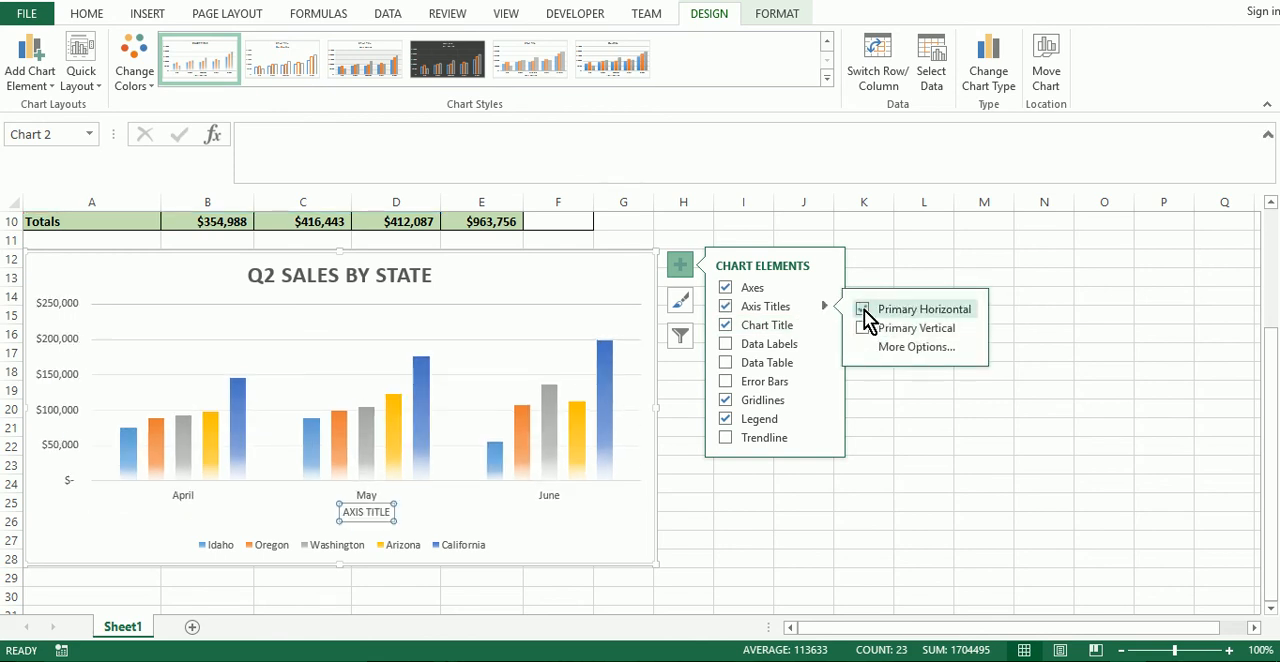
pyautogui.click(863, 331)
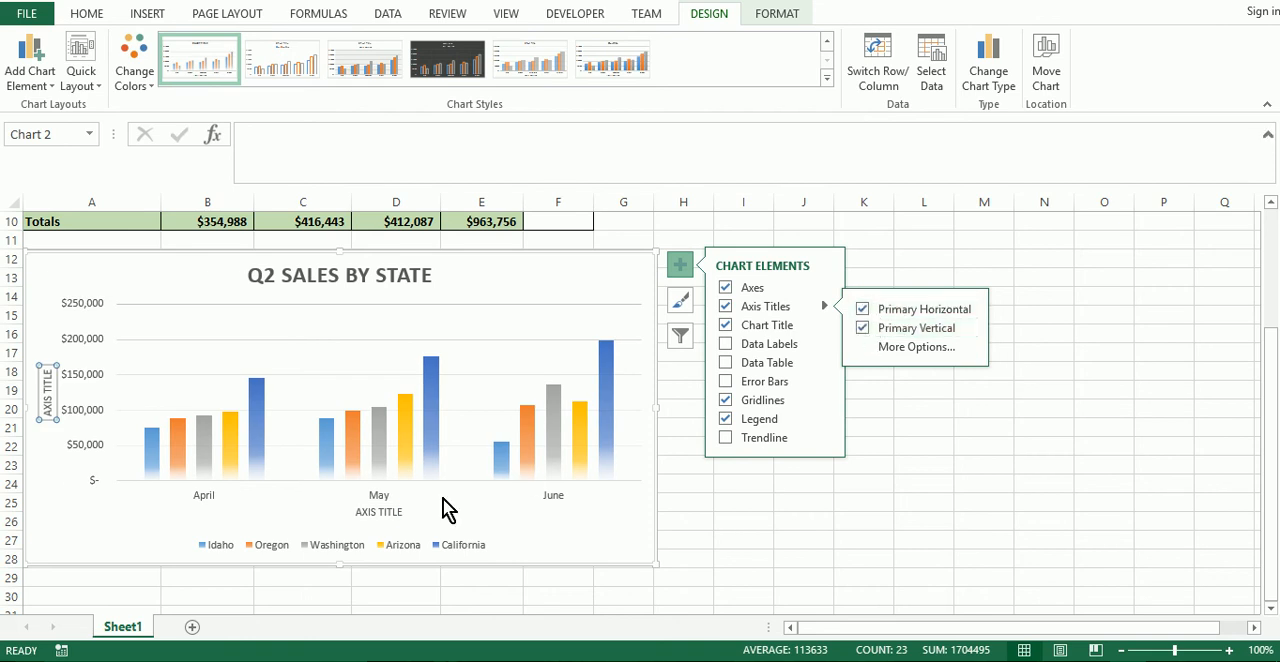
# Replace the placeholder text of the horizontal axis title with "MONTH".
pyautogui.click(379, 512)
pyautogui.doubleClick(379, 512)
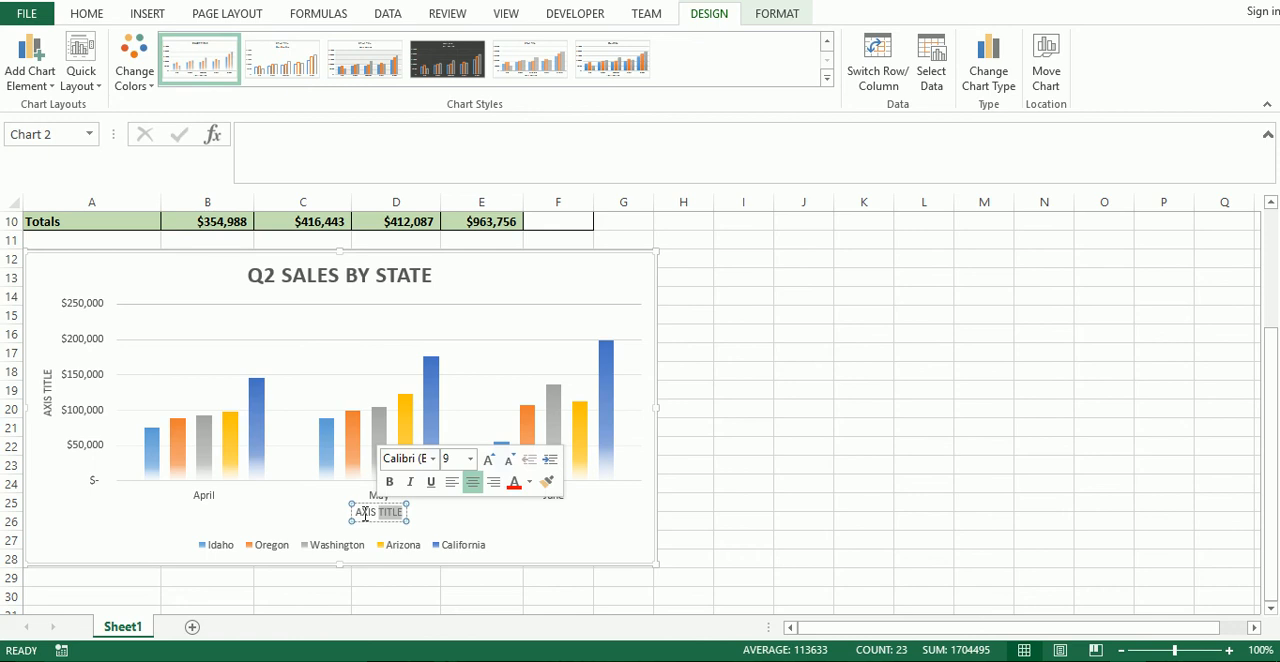
pyautogui.moveTo(358, 512); pyautogui.dragTo(405, 512)
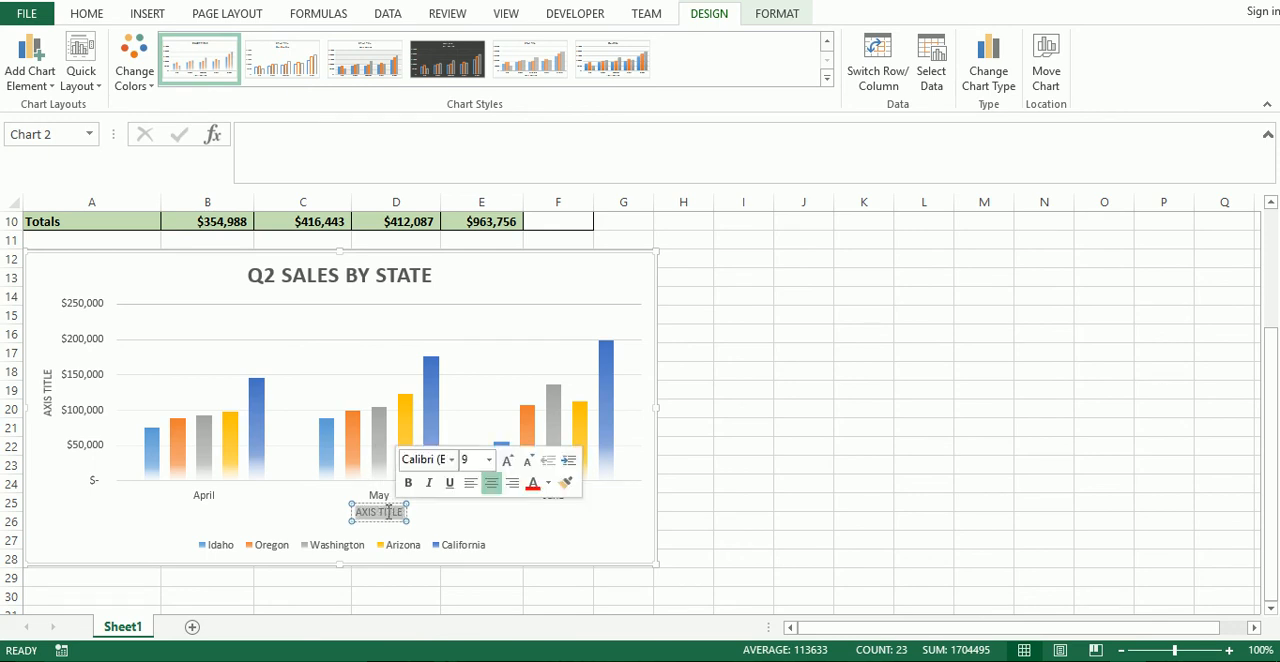
pyautogui.write('MONTH')
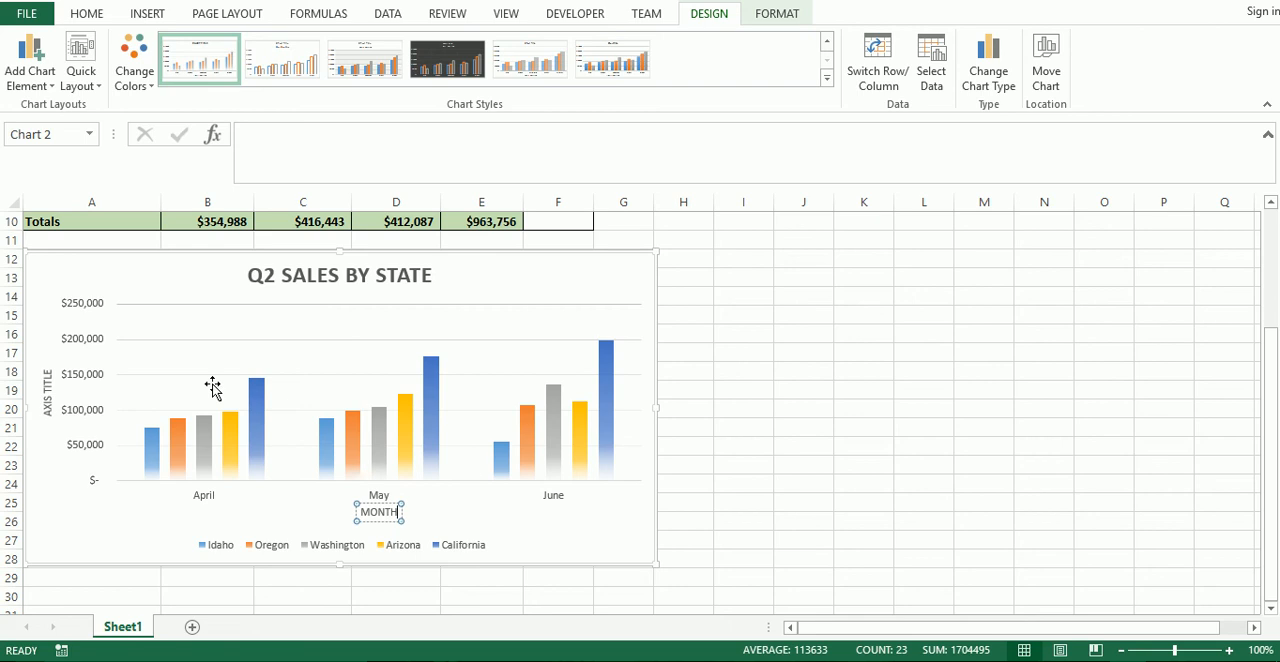
# Replace the placeholder text of the vertical axis title with "SALES".
pyautogui.click(47, 396)
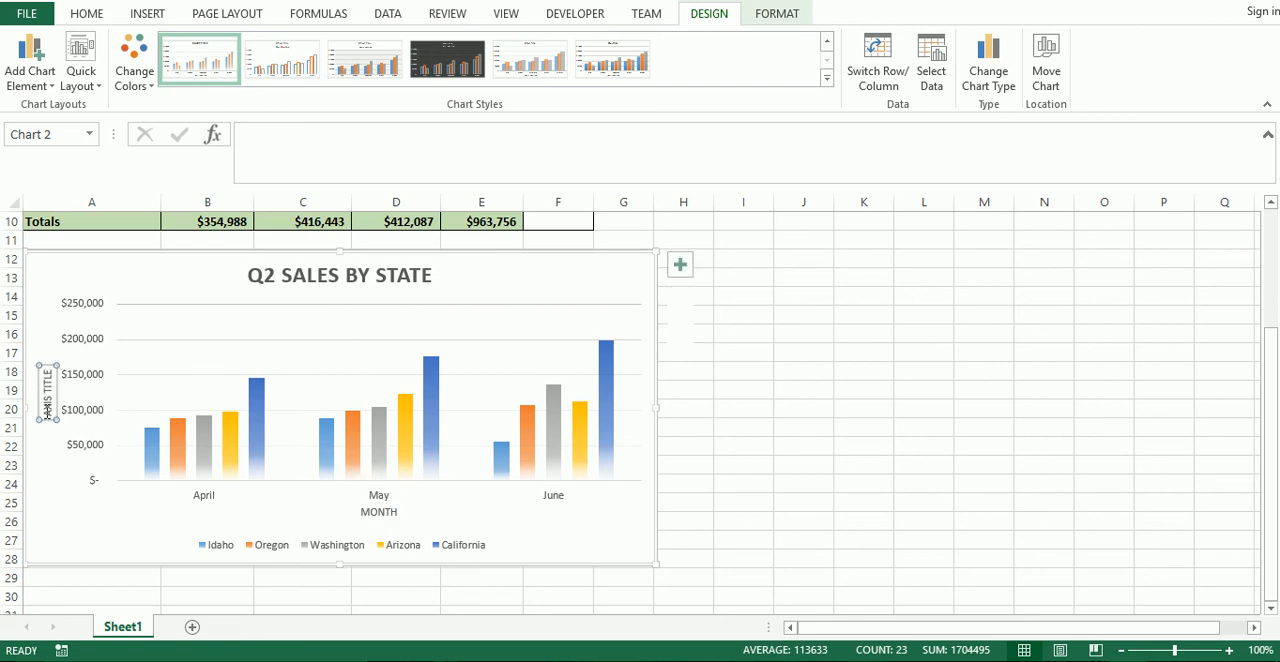
pyautogui.tripleClick(47, 408)
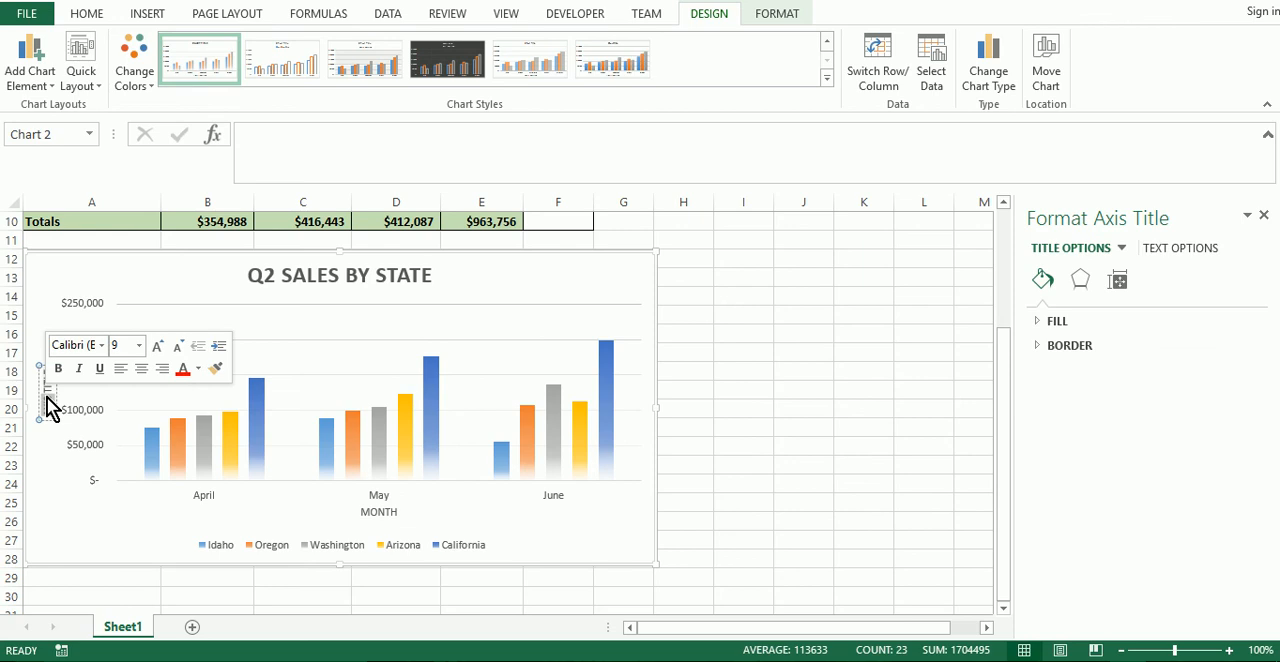
pyautogui.press('Delete')
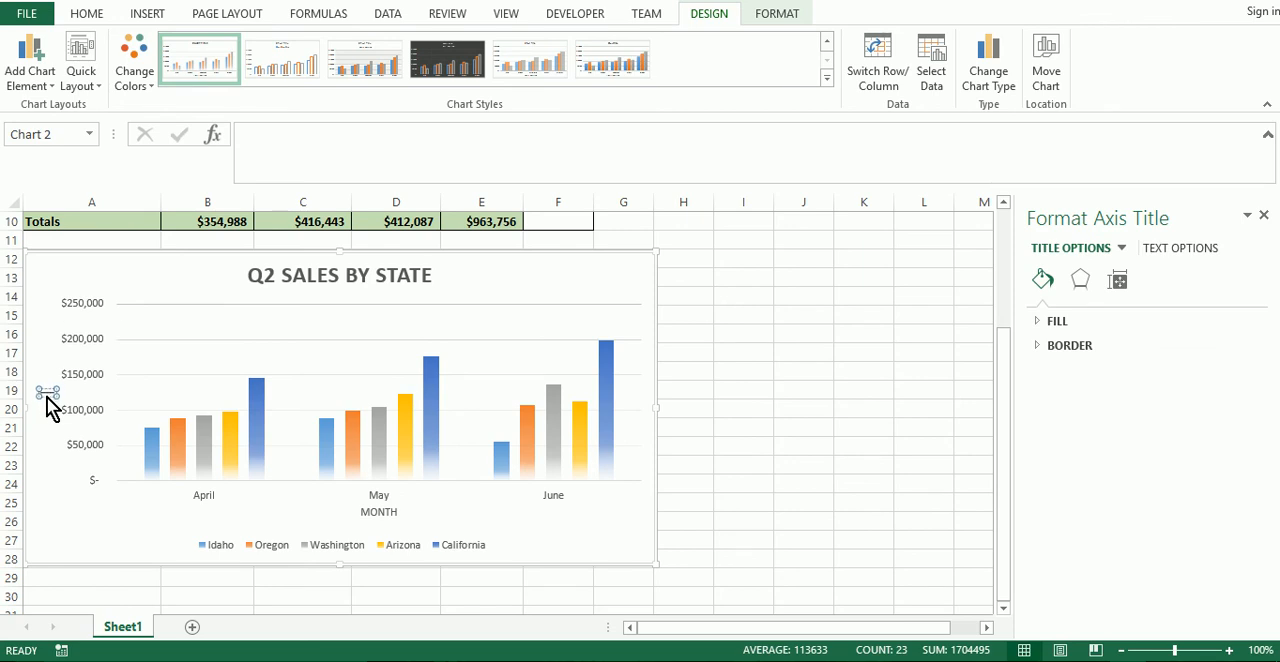
pyautogui.write('SALES')
pyautogui.click(106, 502)
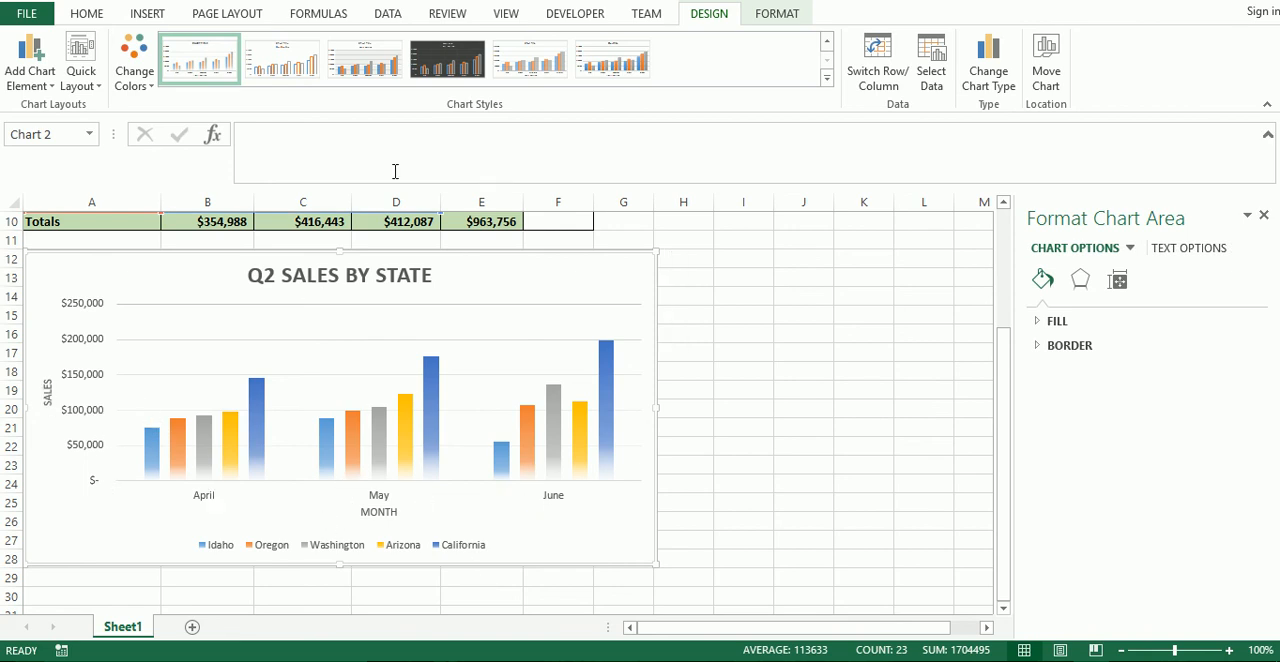
# Apply the chart style with a grey gradient background and data labels on the columns, and widen the chart to span about columns A to K.
pyautogui.click(828, 79)
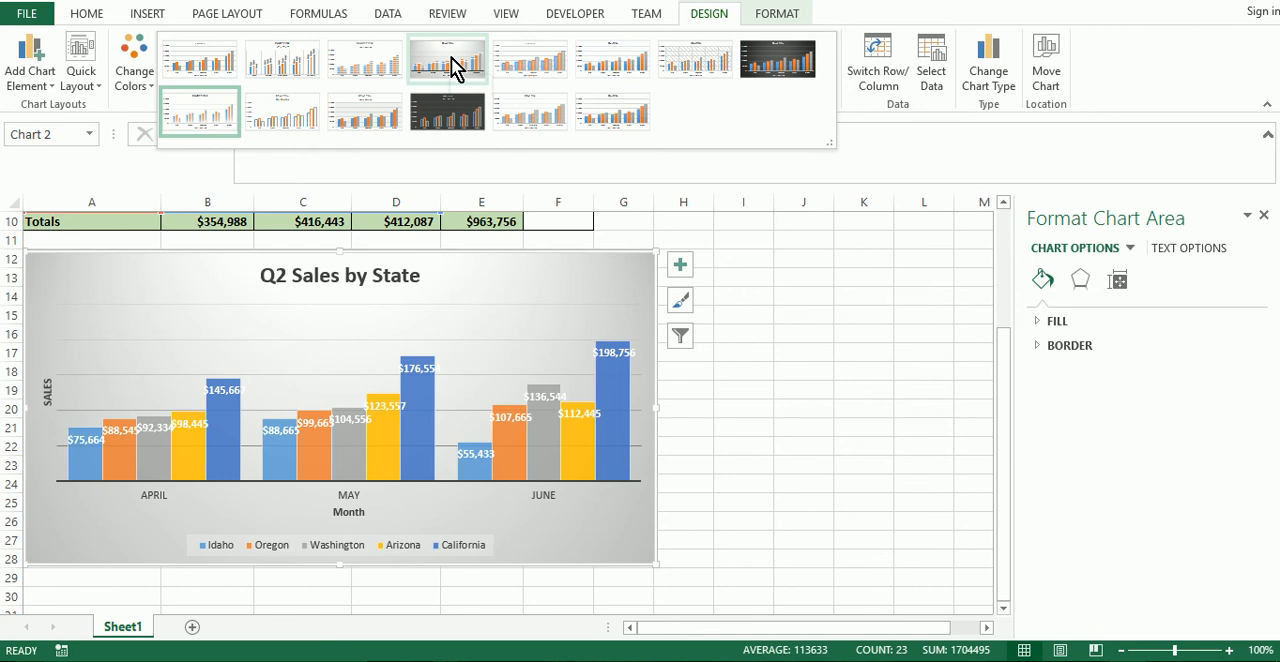
pyautogui.click(451, 62)
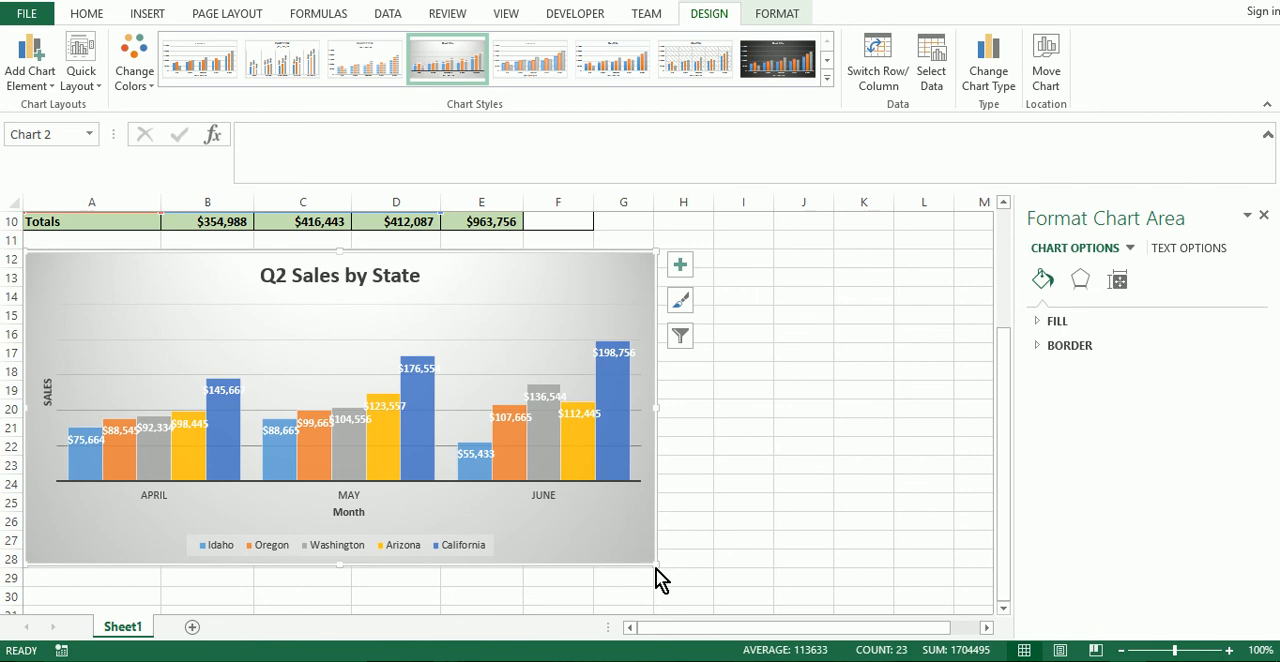
pyautogui.click(690, 544)
pyautogui.click(652, 560)
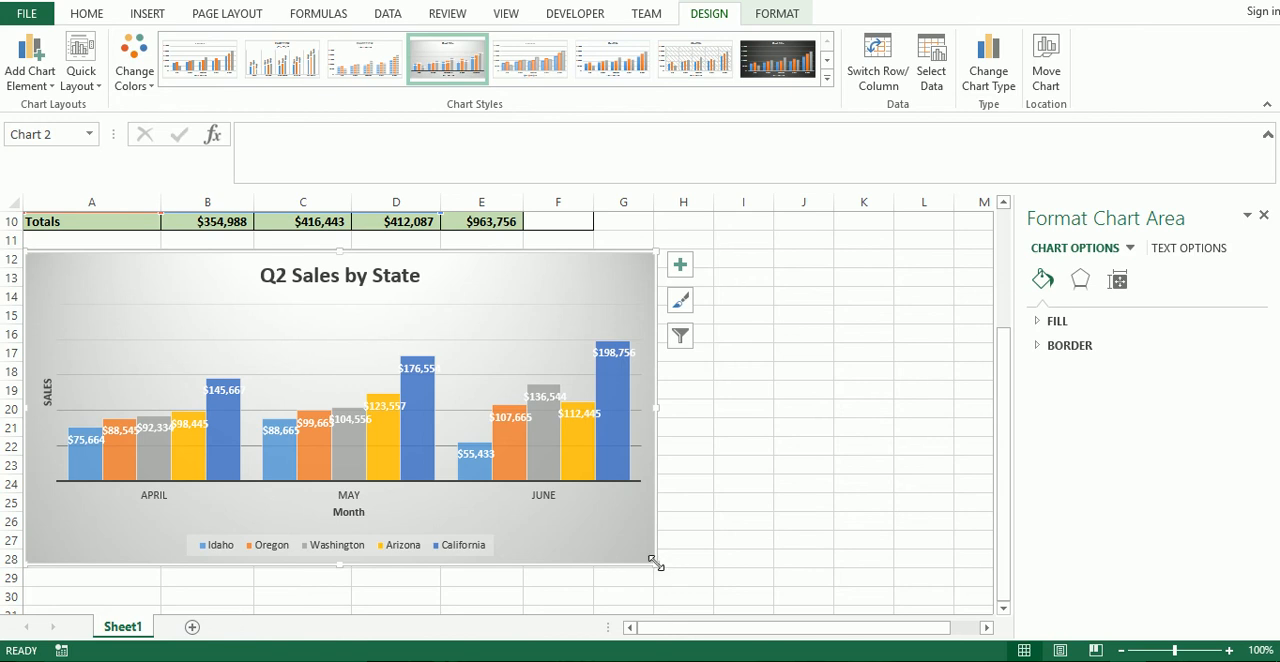
pyautogui.moveTo(655, 565); pyautogui.dragTo(902, 565)
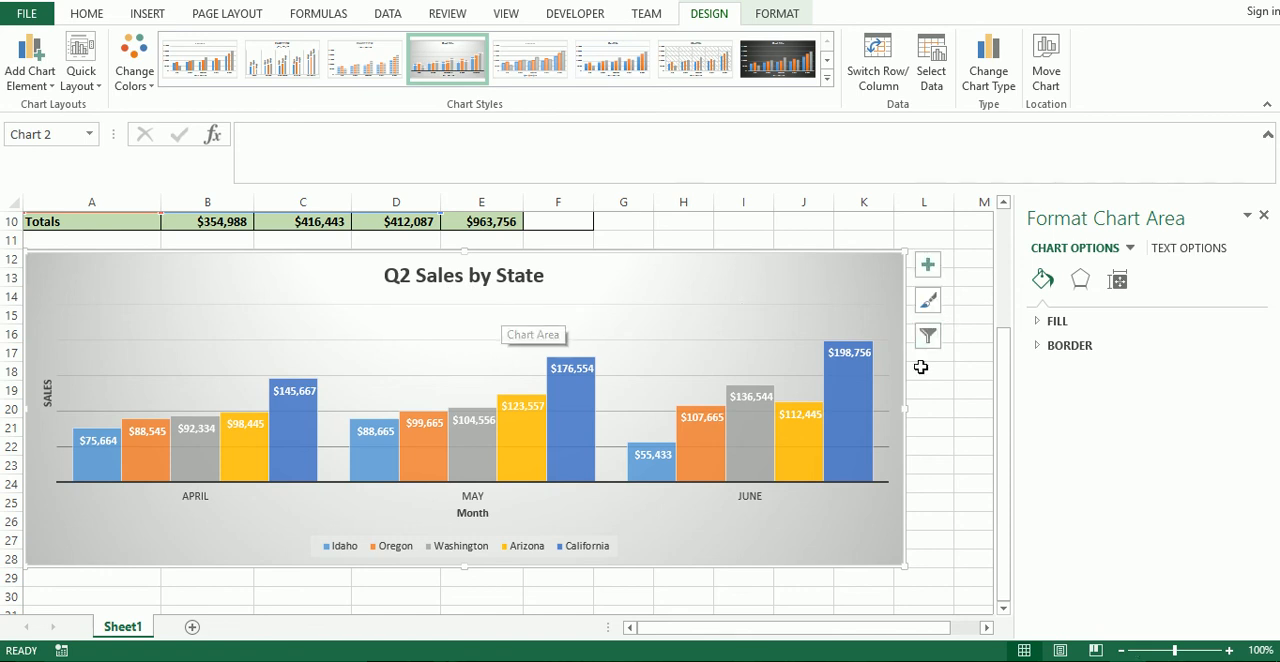
pyautogui.scroll(3, 920, 363)
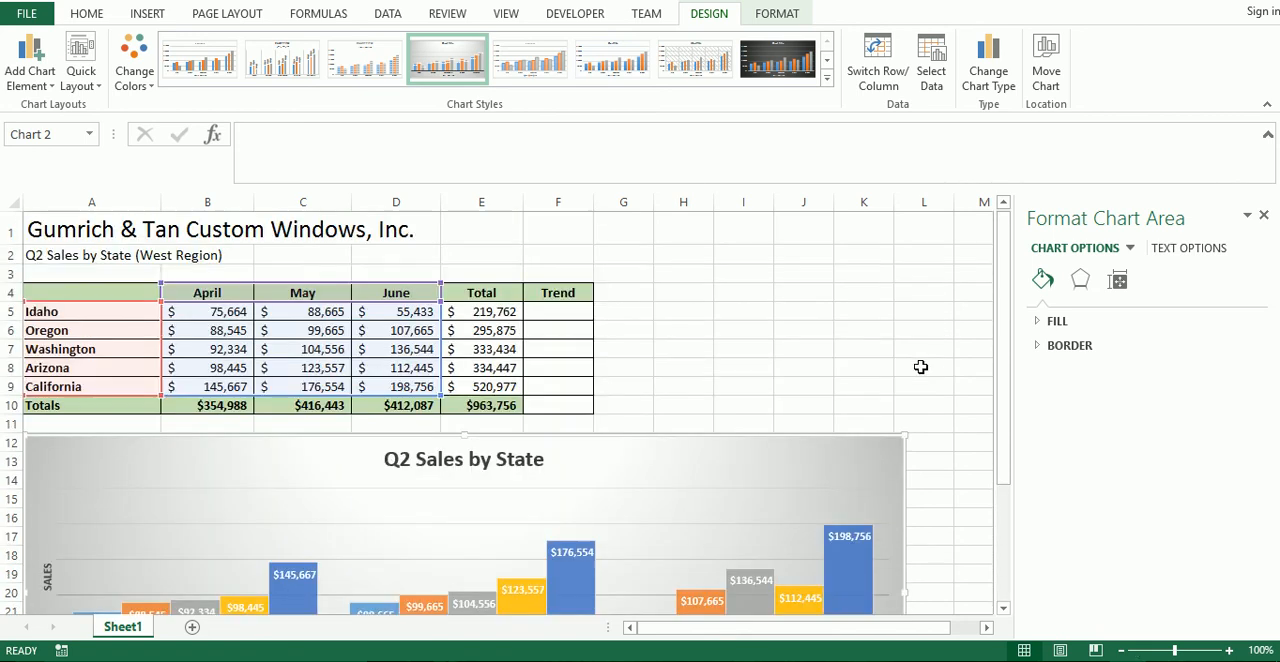
pyautogui.click(77, 294)
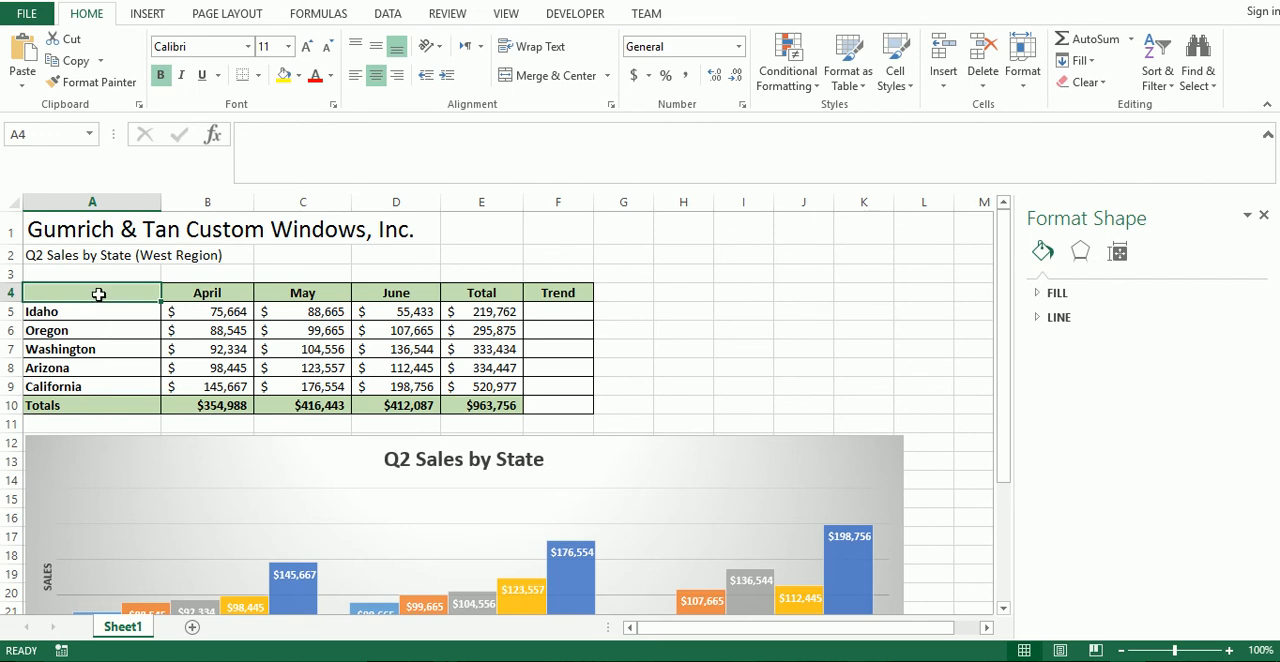
pyautogui.click(77, 314)
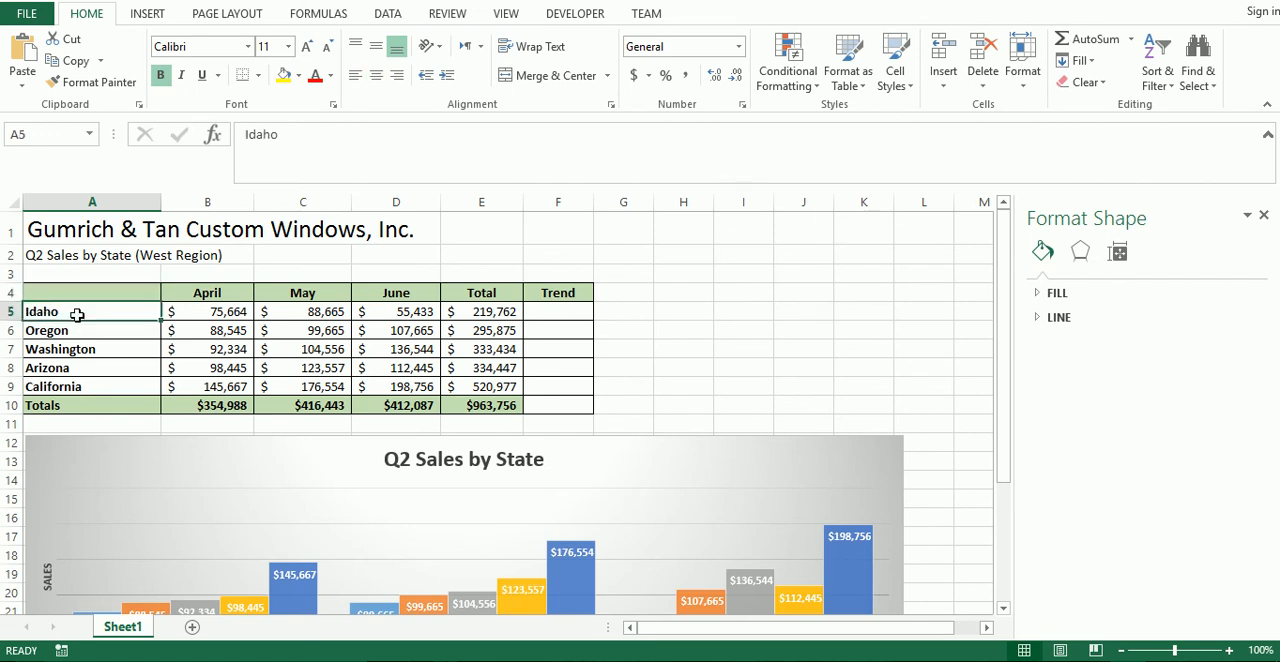
pyautogui.moveTo(76, 313); pyautogui.dragTo(73, 389)
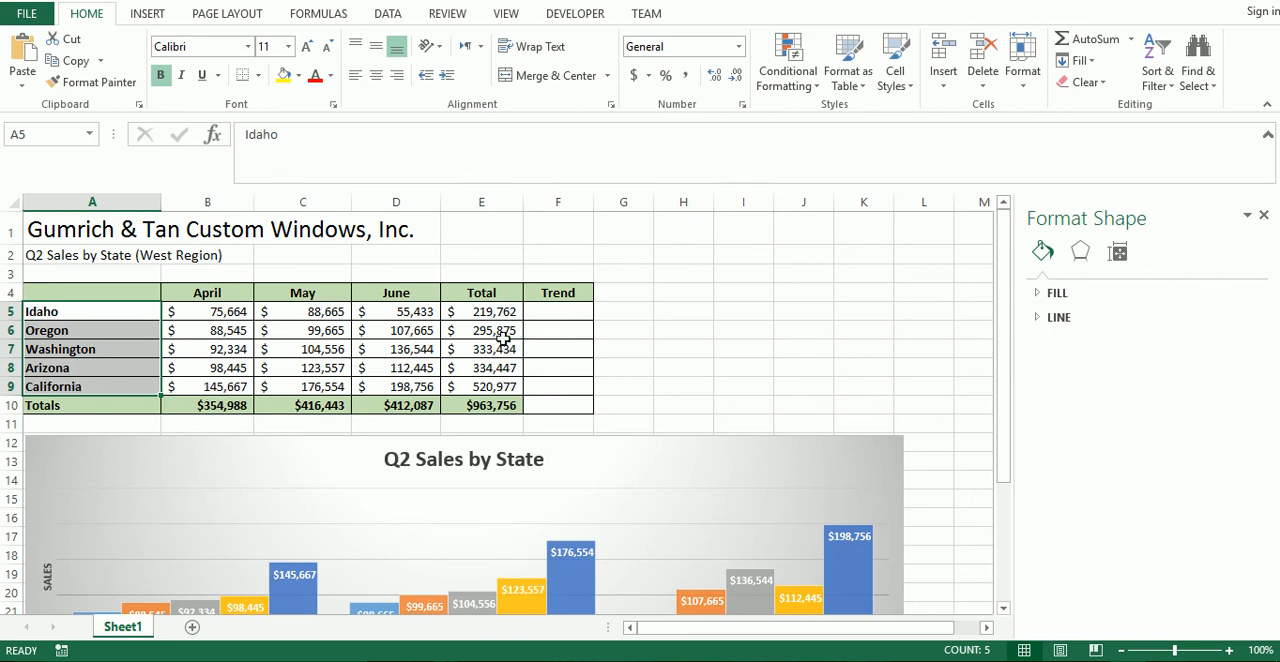
pyautogui.moveTo(485, 312); pyautogui.dragTo(475, 388)
pyautogui.click(246, 357)
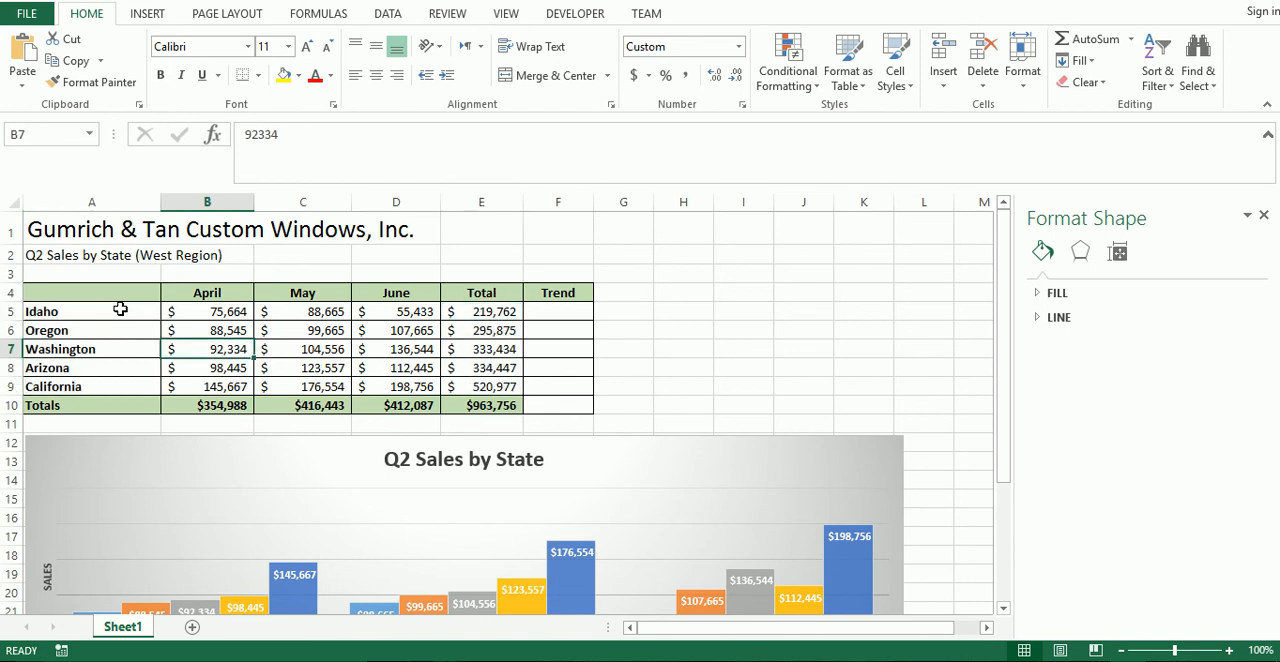
# Insert a 3-D pie chart from the state names A5:A9 and their totals E5:E9, and place it beside the table, clear of the Total column.
pyautogui.moveTo(120, 309); pyautogui.dragTo(85, 382)
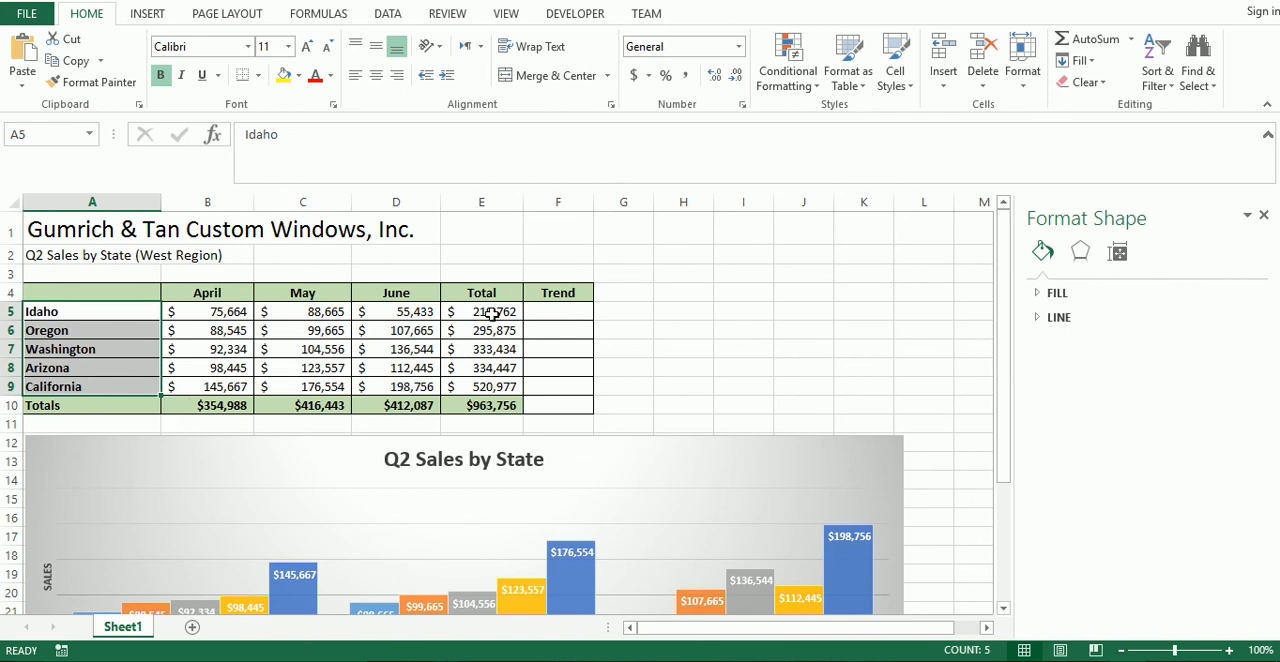
pyautogui.moveTo(480, 312); pyautogui.dragTo(478, 390)
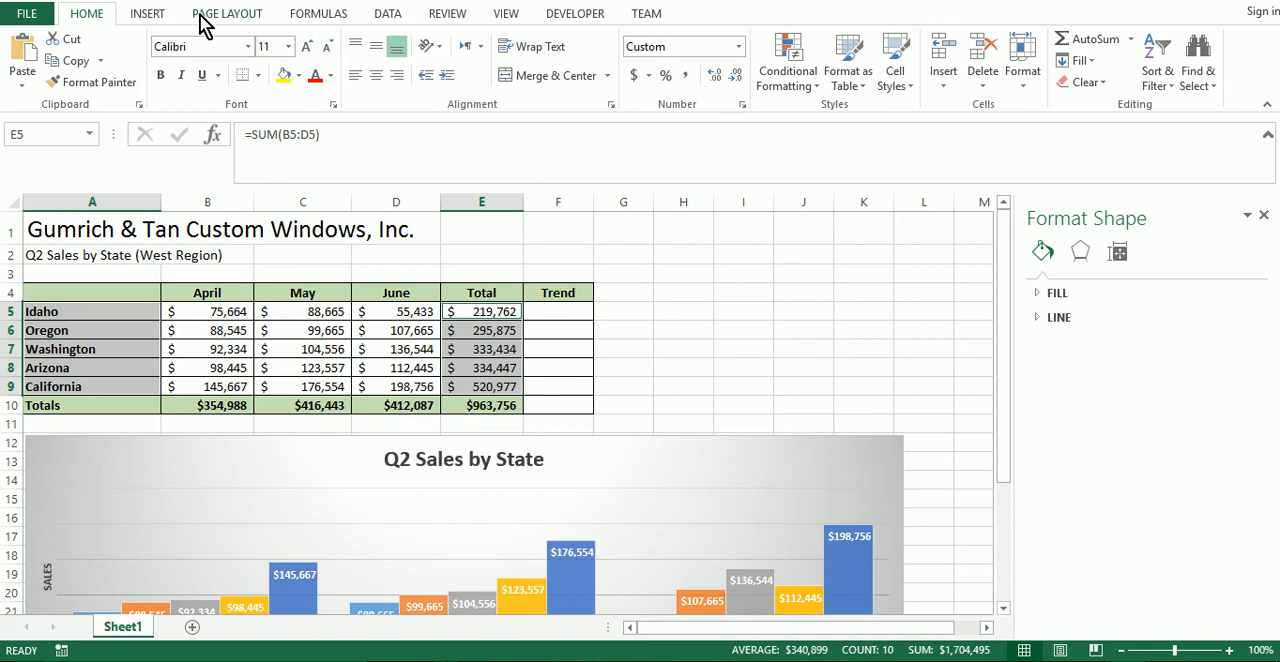
pyautogui.click(153, 14)
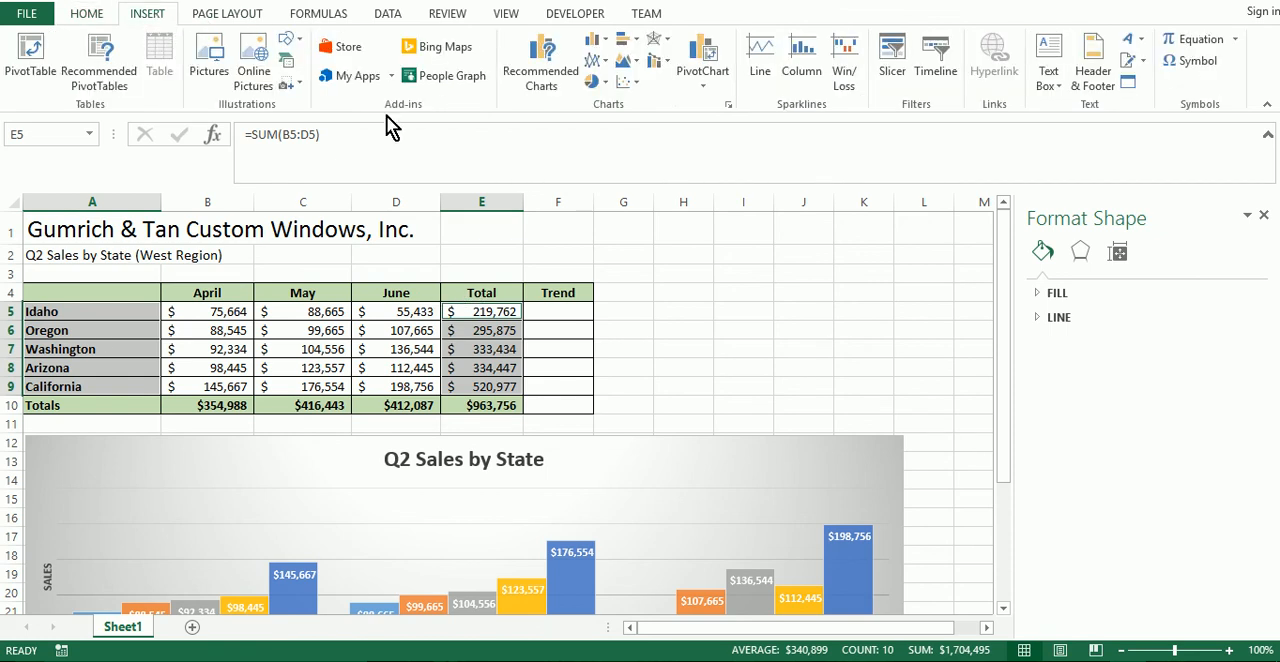
pyautogui.click(604, 84)
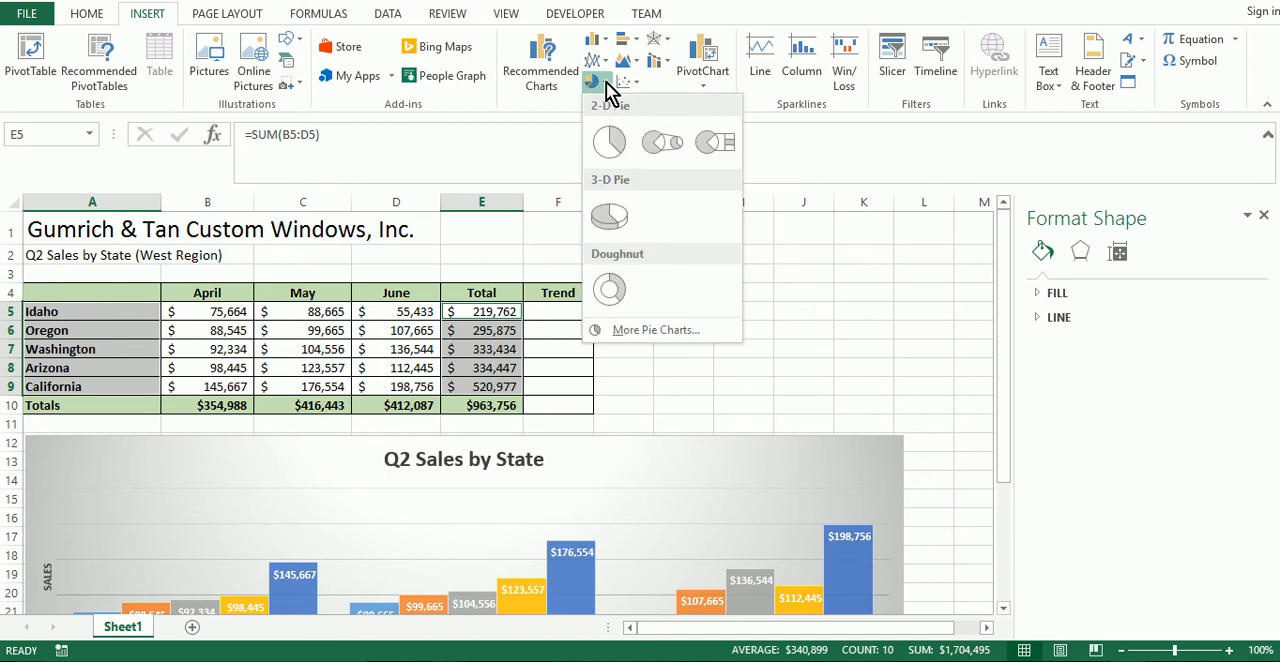
pyautogui.click(610, 218)
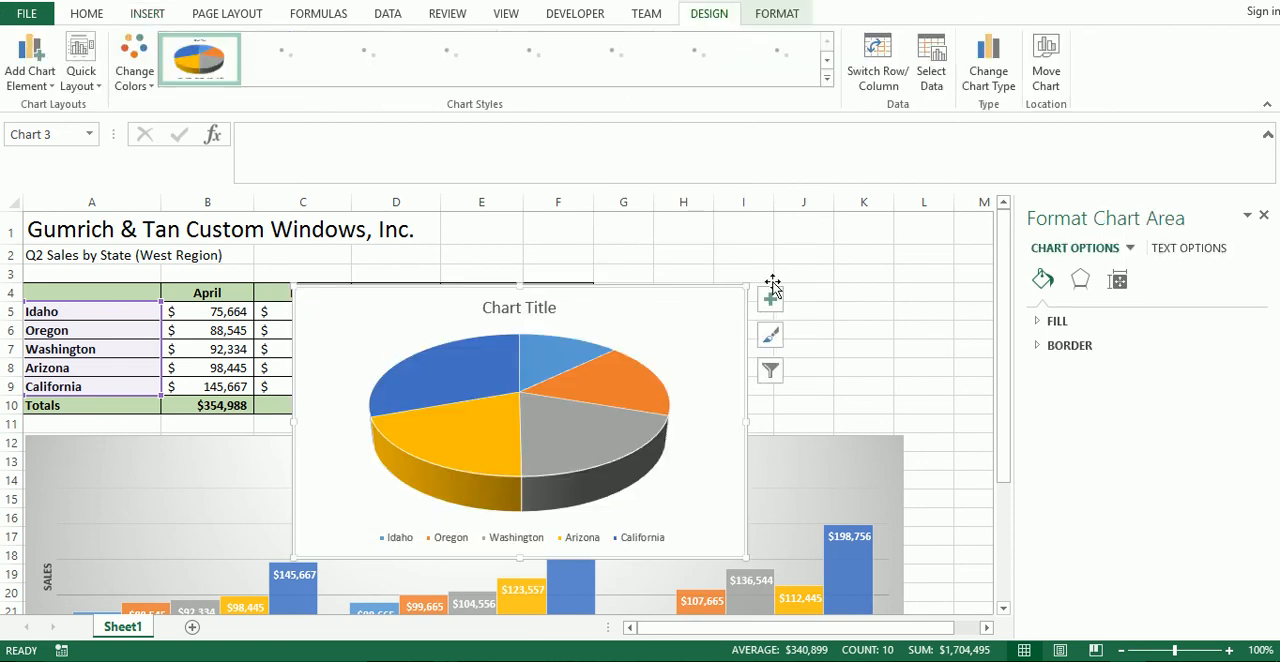
pyautogui.moveTo(570, 308); pyautogui.dragTo(858, 228)
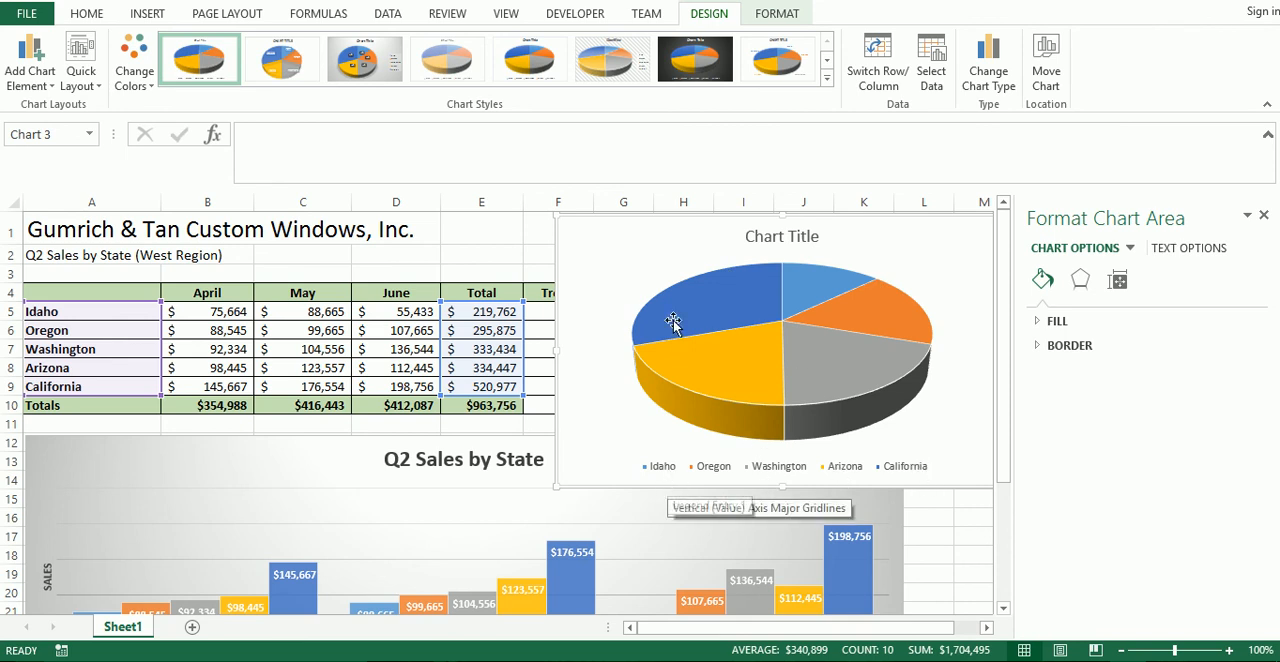
# Move the pie chart to a new sheet named "Q2 Sales By State" and check it against Sheet1.
pyautogui.moveTo(726, 334)
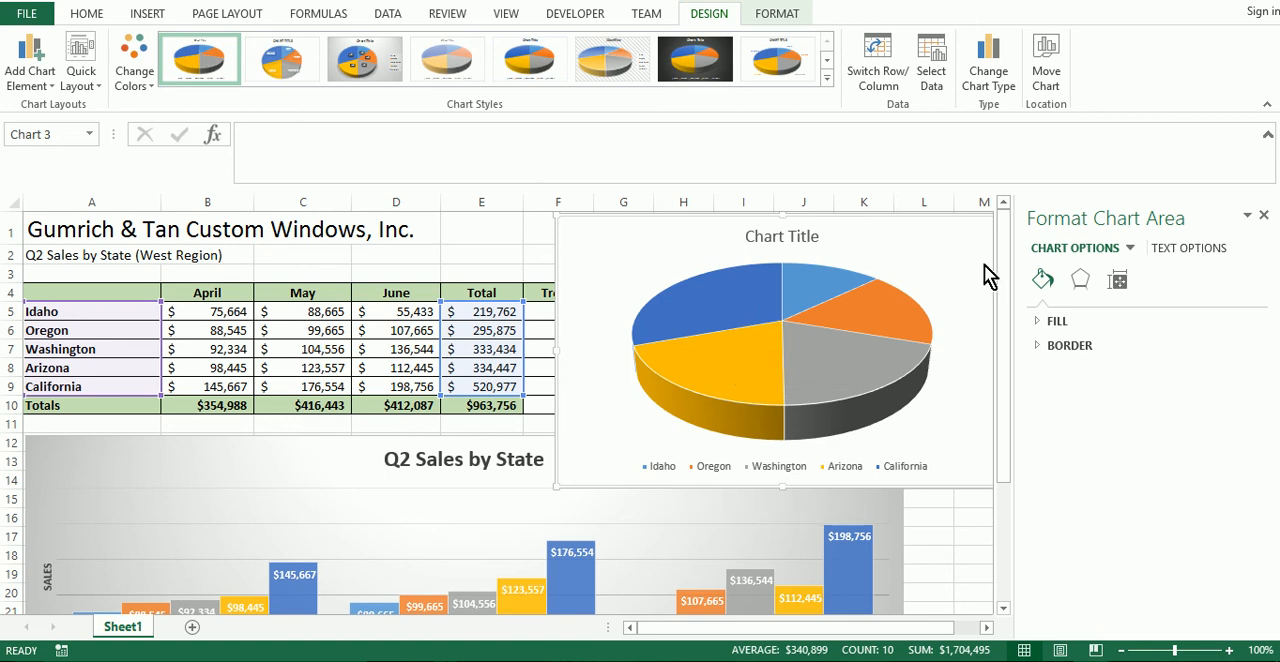
pyautogui.rightClick(938, 231)
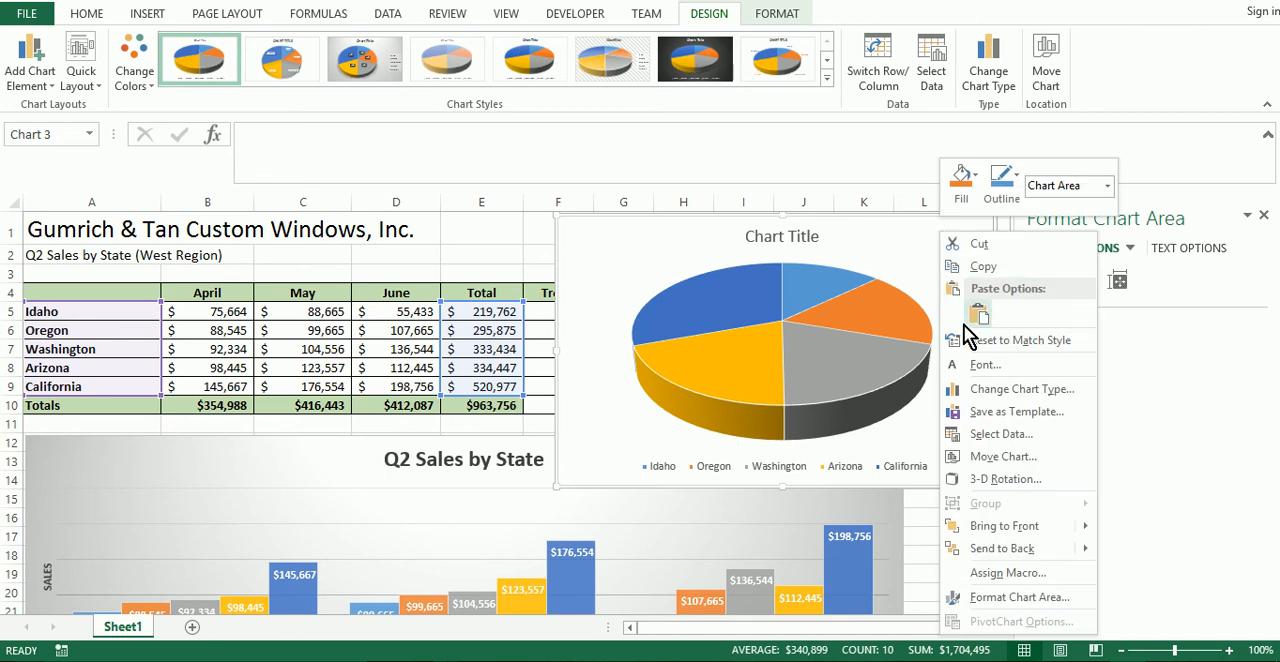
pyautogui.click(1002, 457)
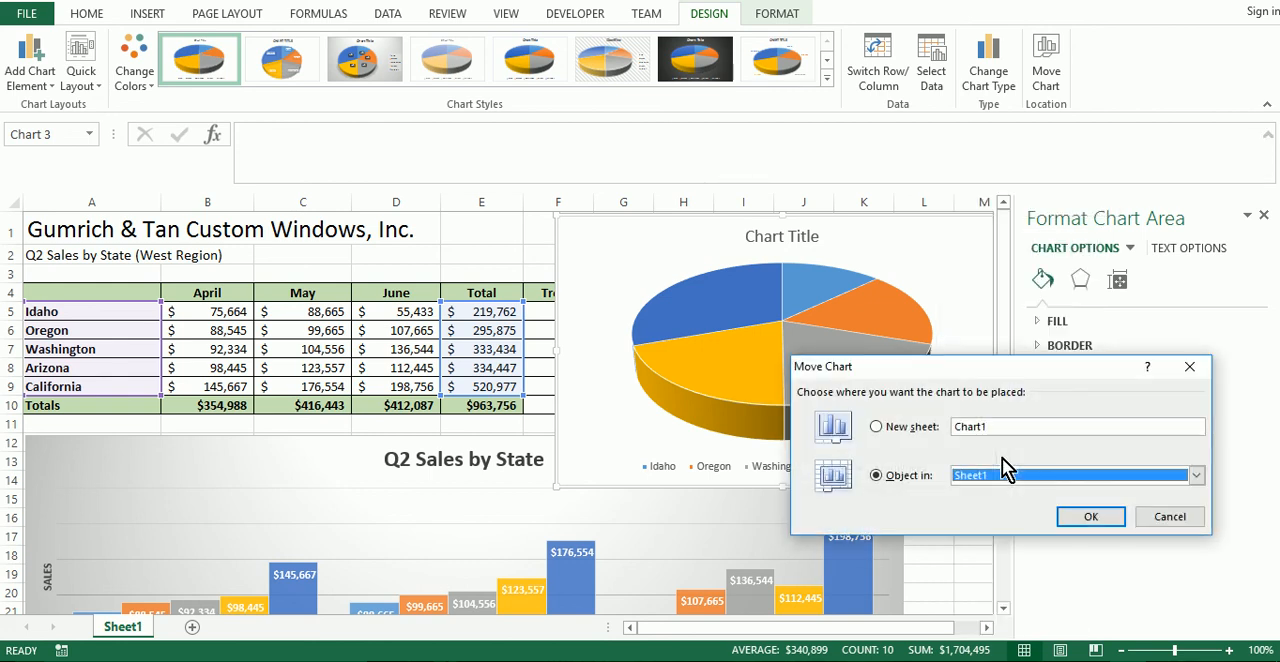
pyautogui.click(899, 427)
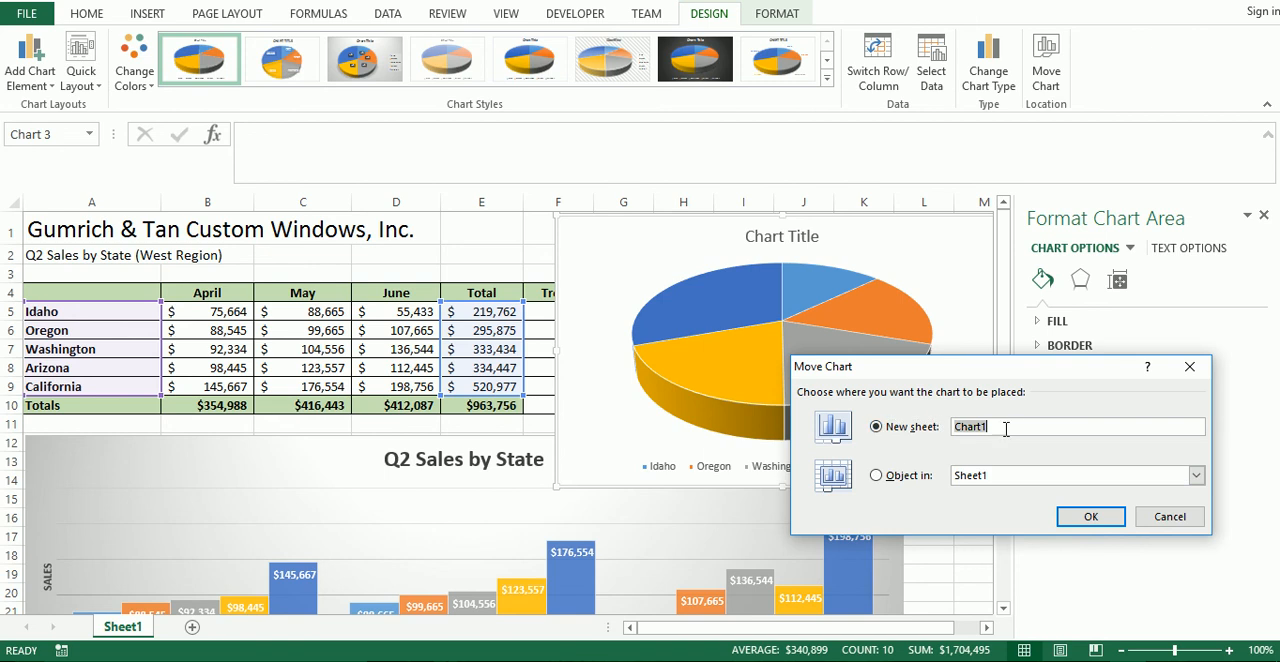
pyautogui.write('P')
pyautogui.click(1093, 522)
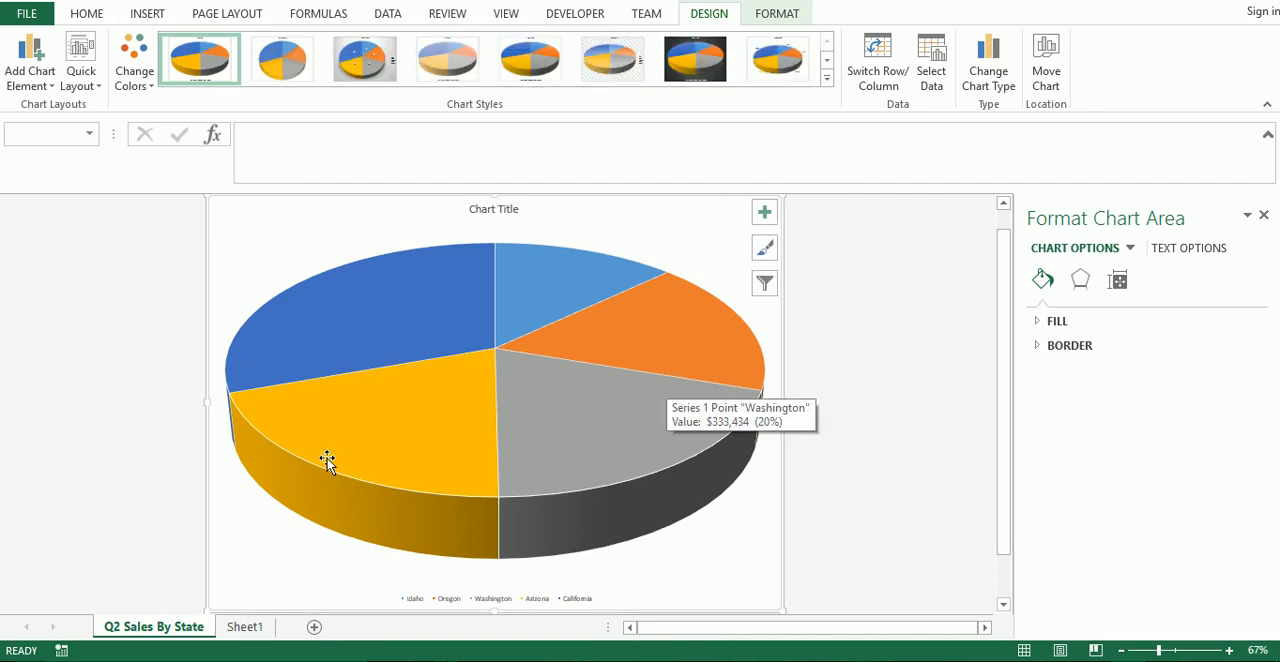
pyautogui.click(248, 630)
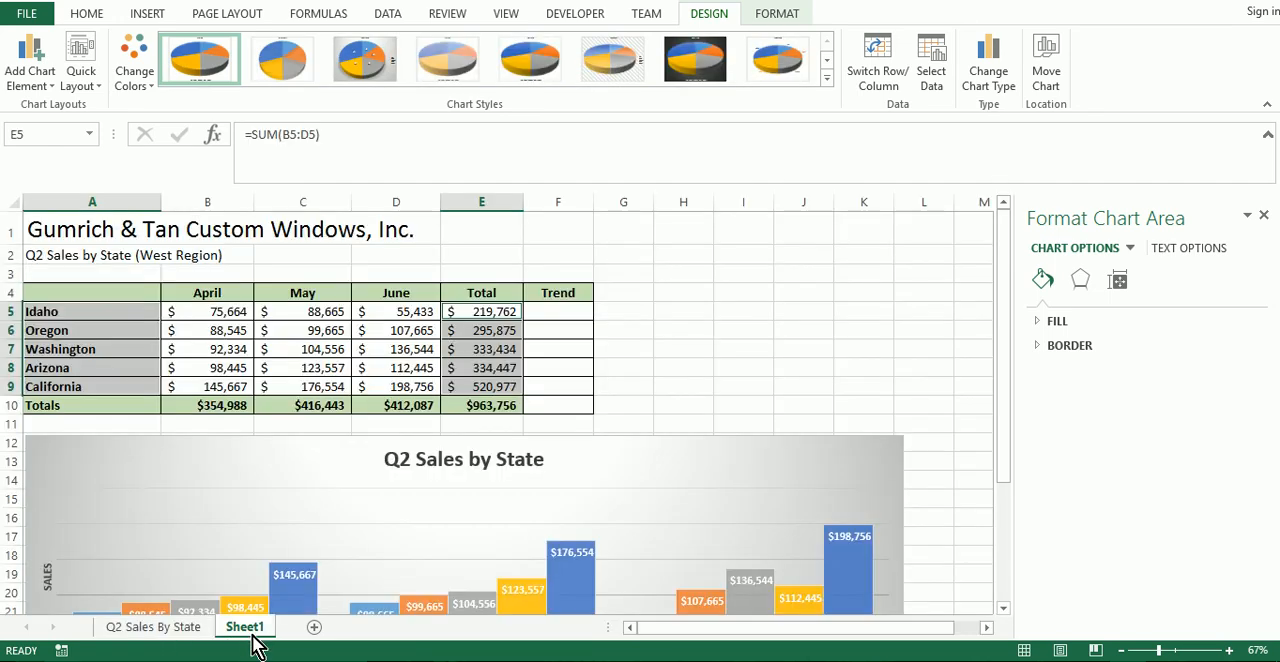
pyautogui.click(150, 627)
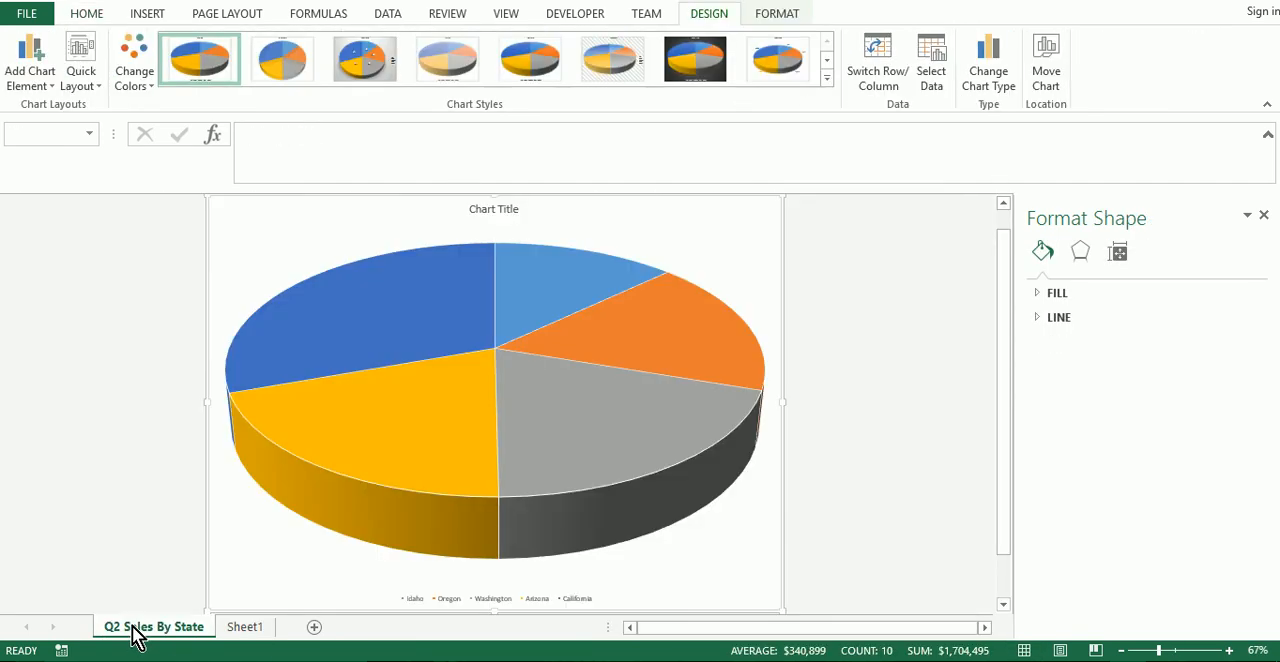
# Replace the pie chart's placeholder title with "Q2 Sales By state".
pyautogui.click(478, 210)
pyautogui.click(491, 211)
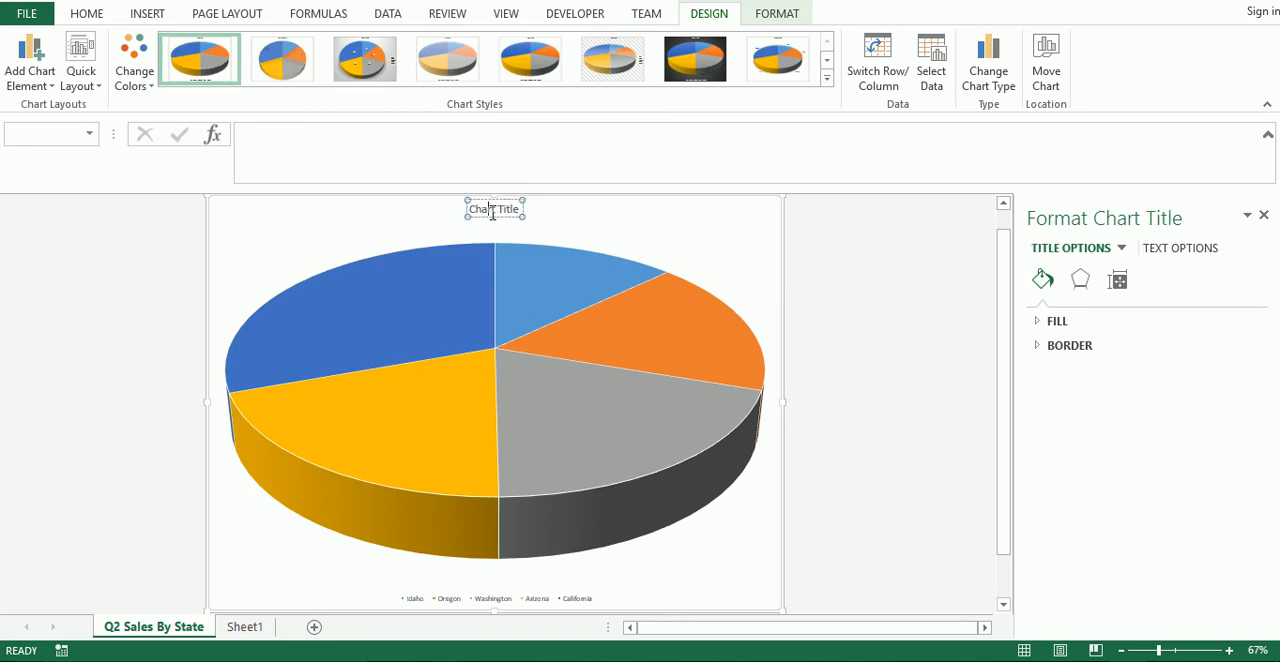
pyautogui.moveTo(507, 209); pyautogui.dragTo(536, 213)
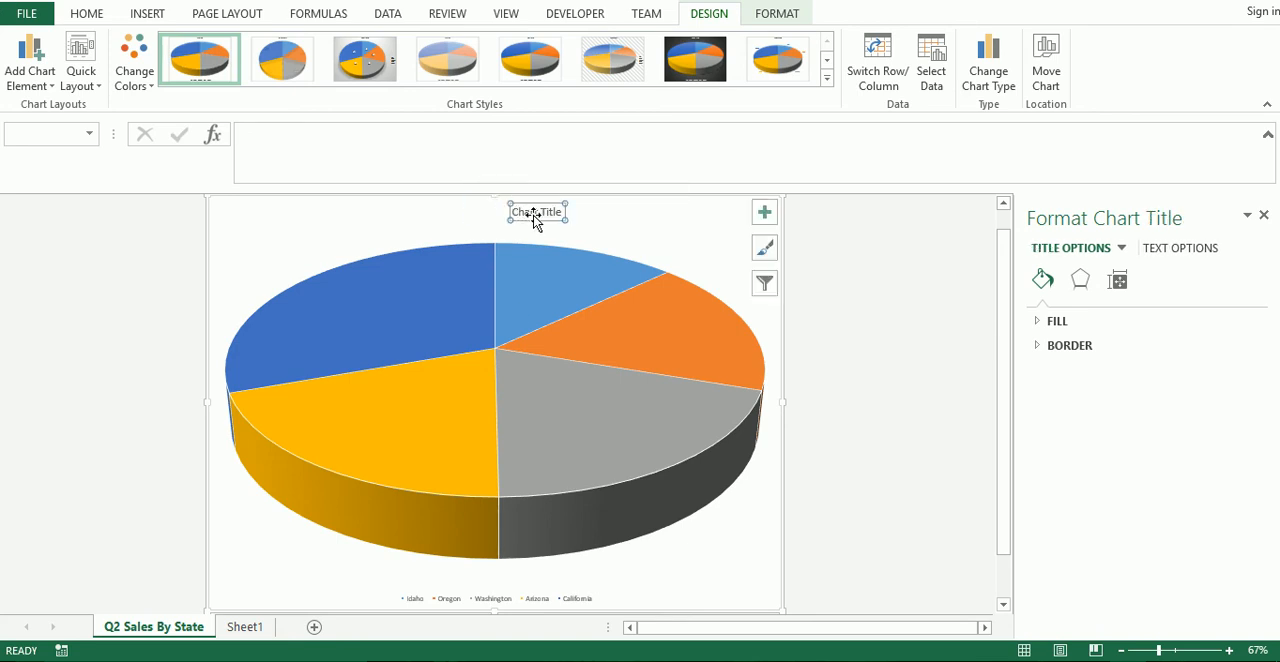
pyautogui.tripleClick(536, 213)
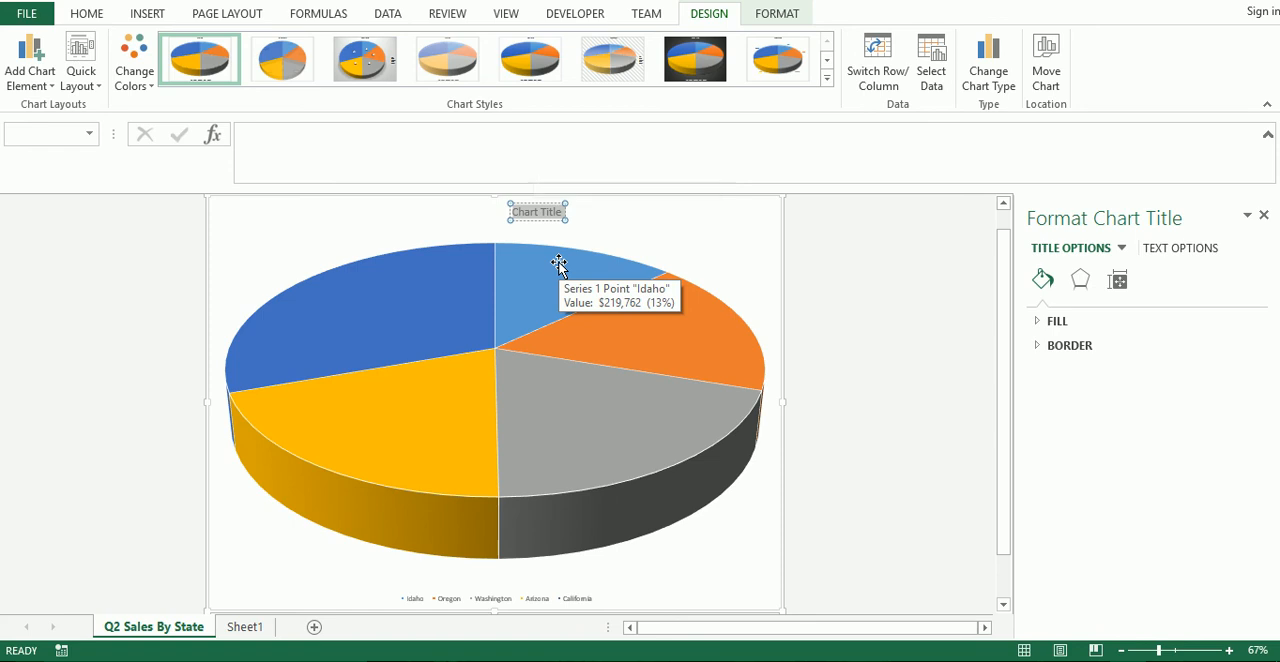
pyautogui.write('Q2 Sakles')
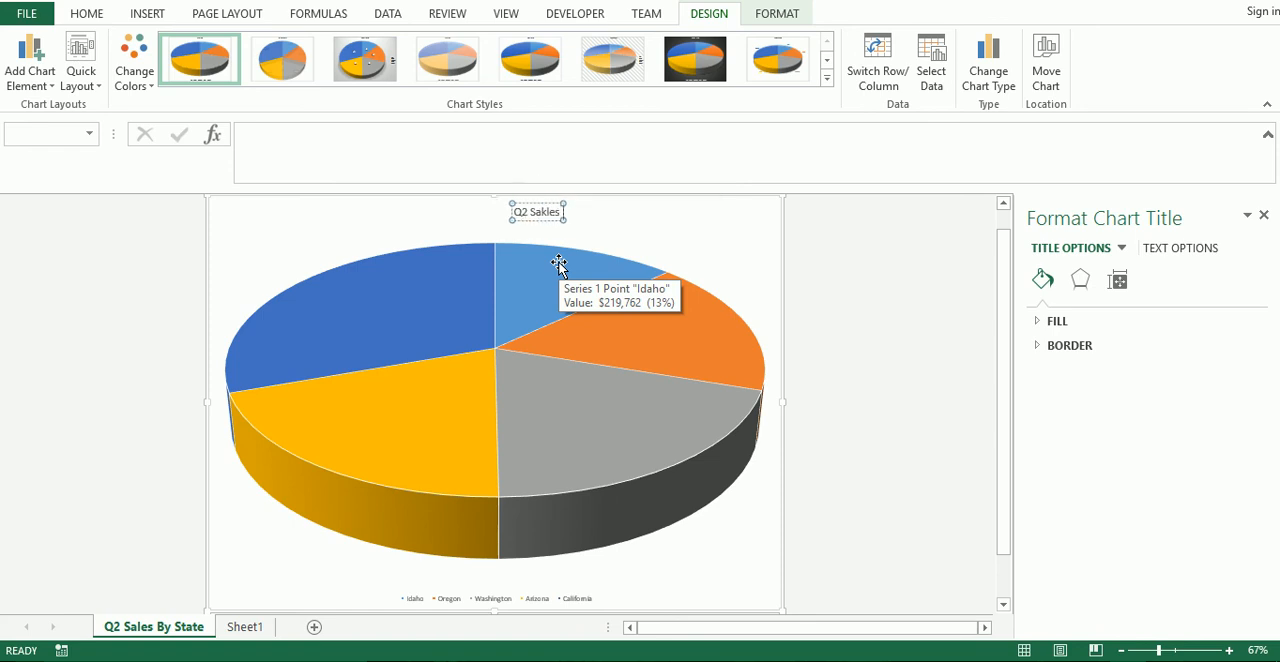
pyautogui.press('BackSpace')
pyautogui.press('BackSpace')
pyautogui.press('BackSpace')
pyautogui.press('BackSpace')
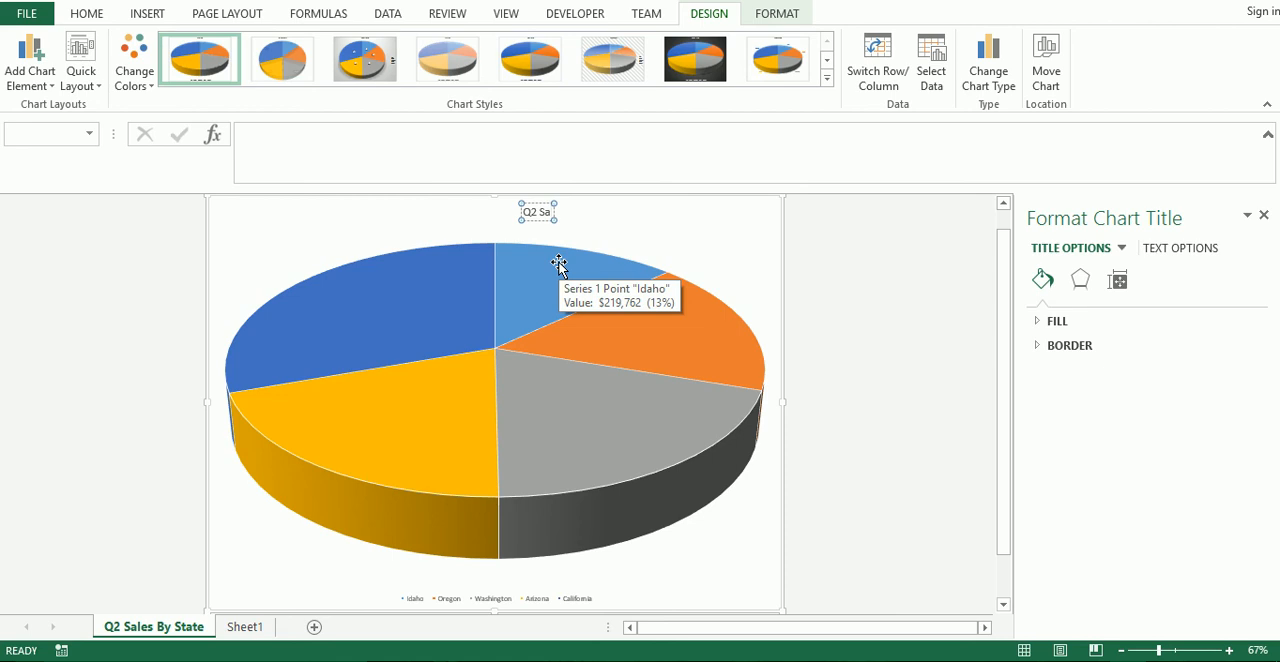
pyautogui.write('les By state')
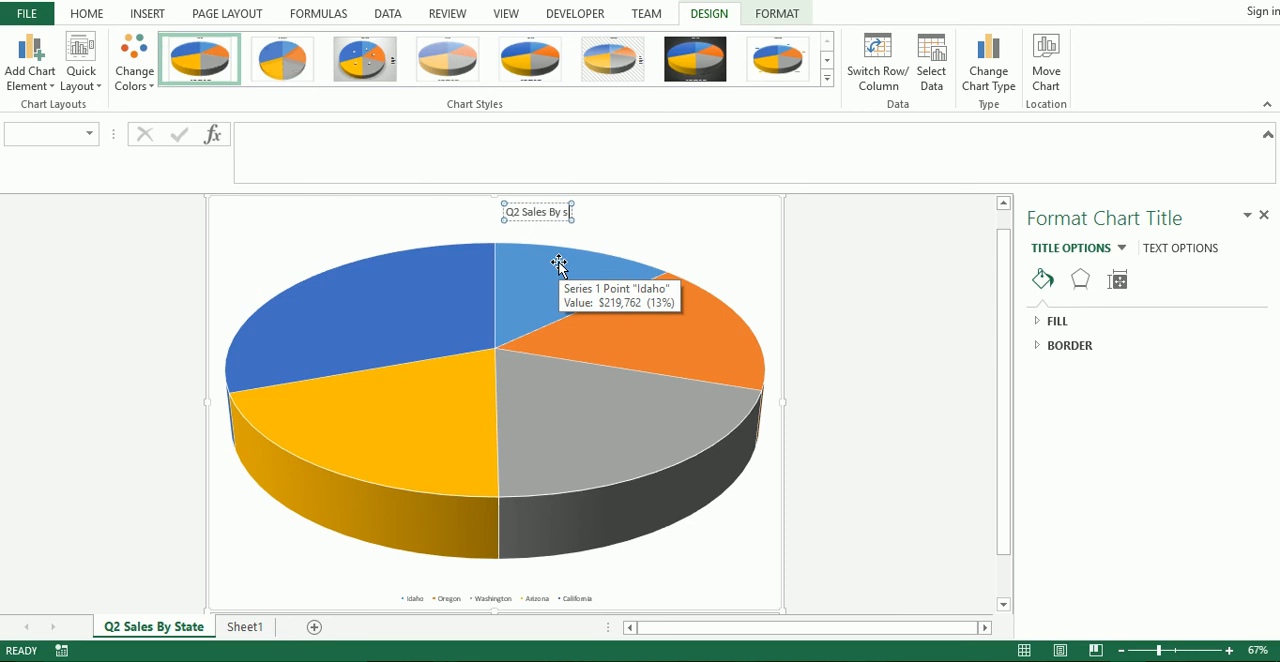
pyautogui.press('Left')
pyautogui.press('Left')
pyautogui.press('Left')
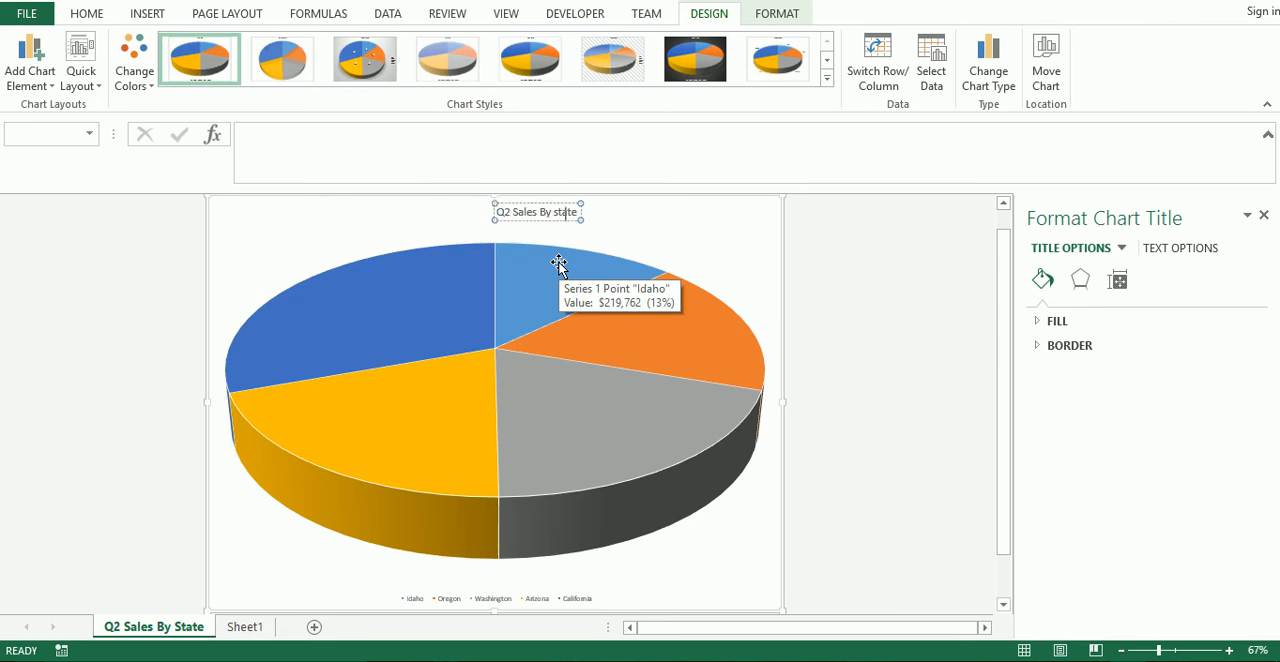
# Apply Style 6 with the hatched background to the pie chart, and Layout 1 with state names and percentages on the slices.
pyautogui.click(697, 251)
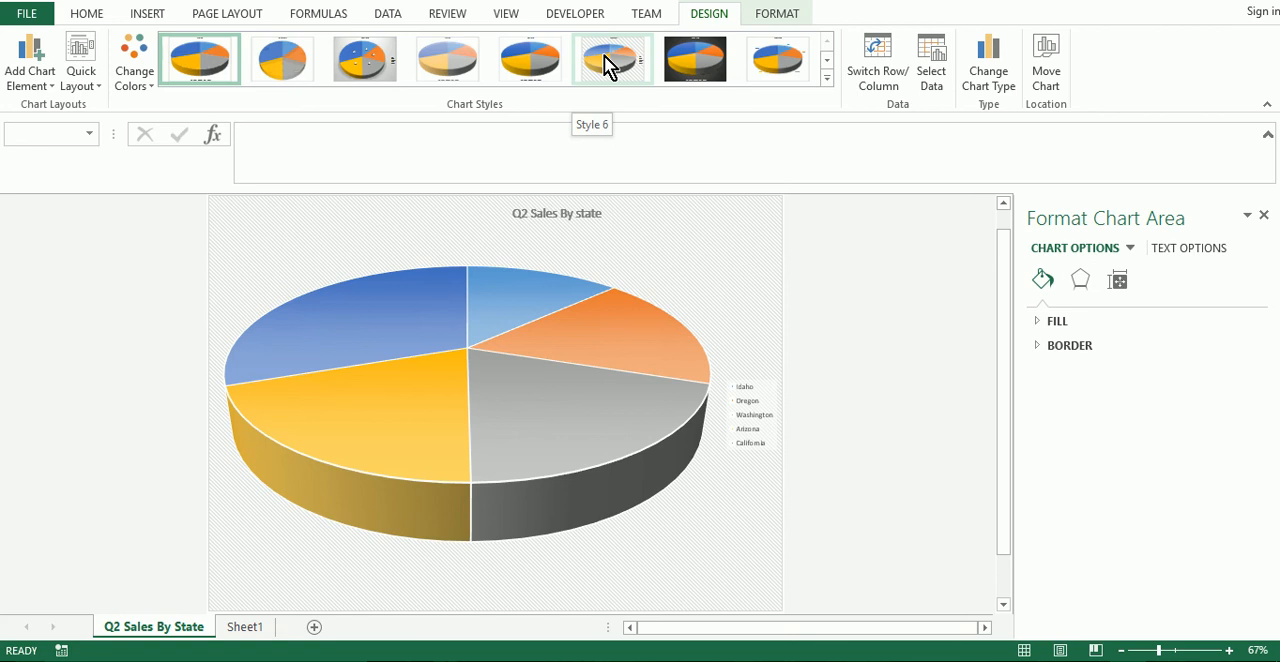
pyautogui.click(604, 58)
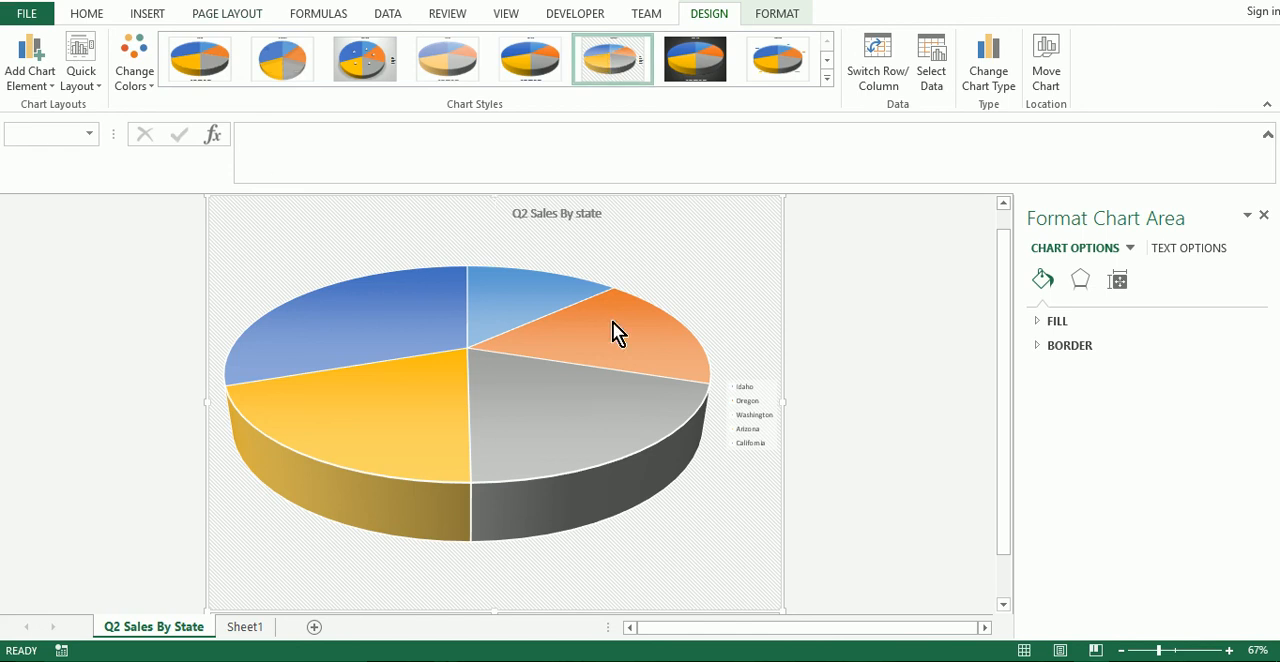
pyautogui.moveTo(623, 318)
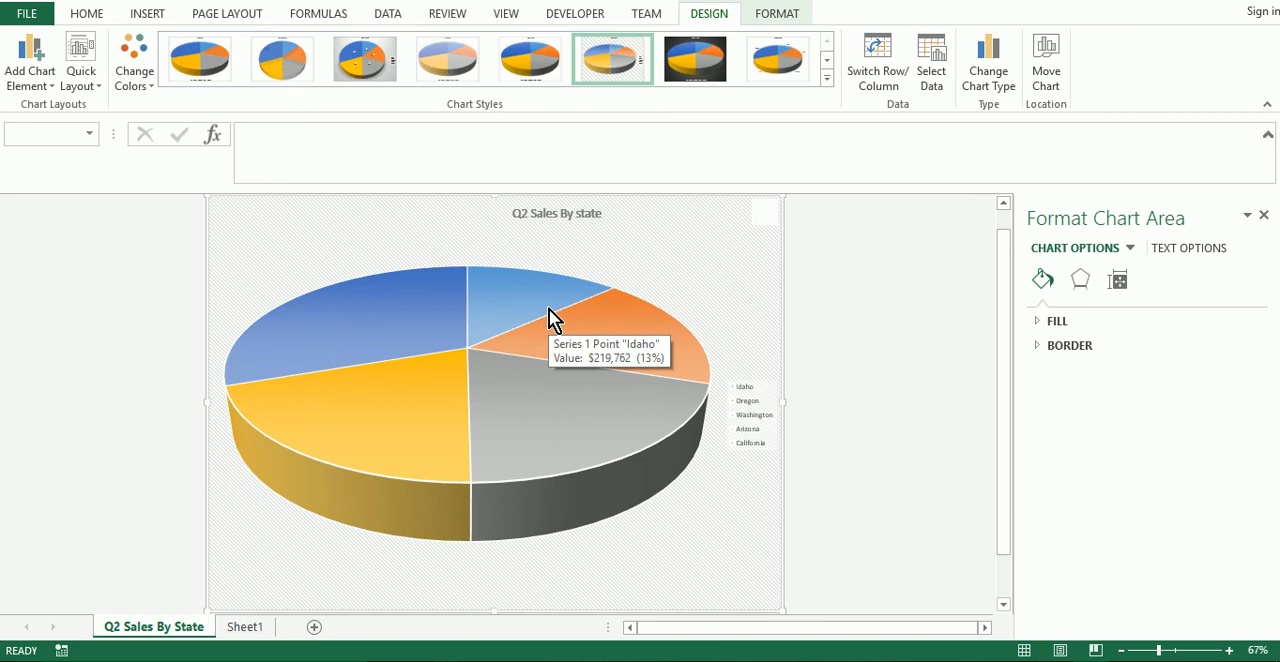
pyautogui.click(85, 81)
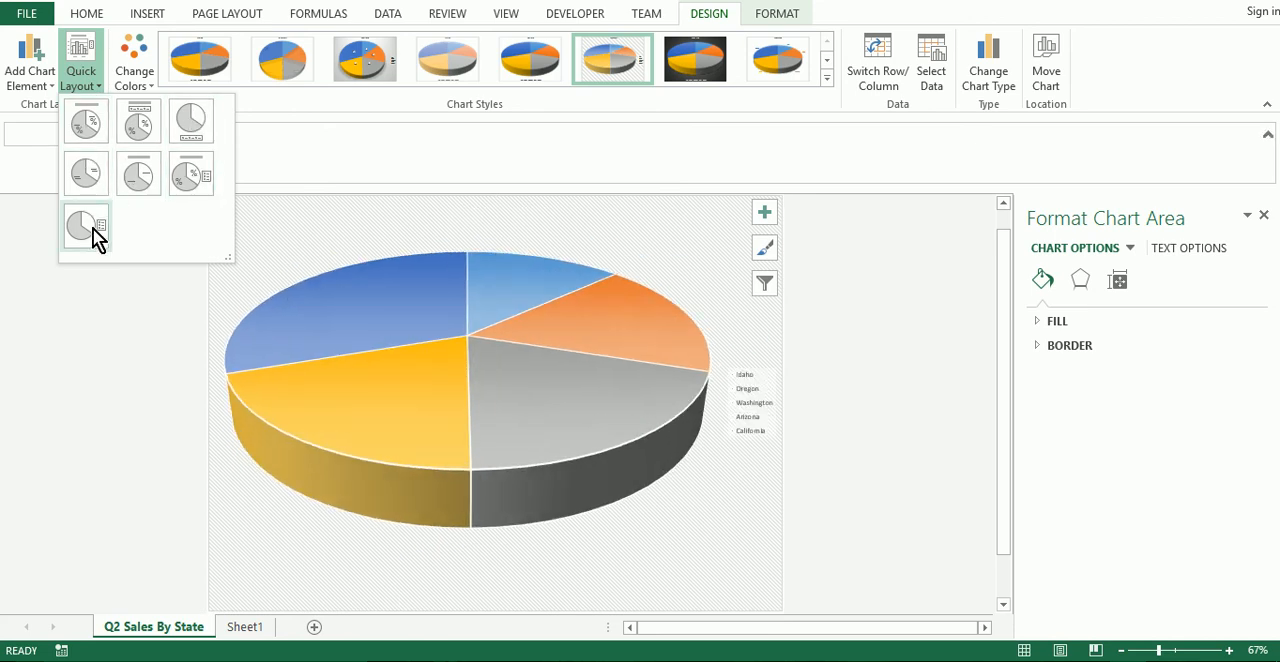
pyautogui.click(86, 123)
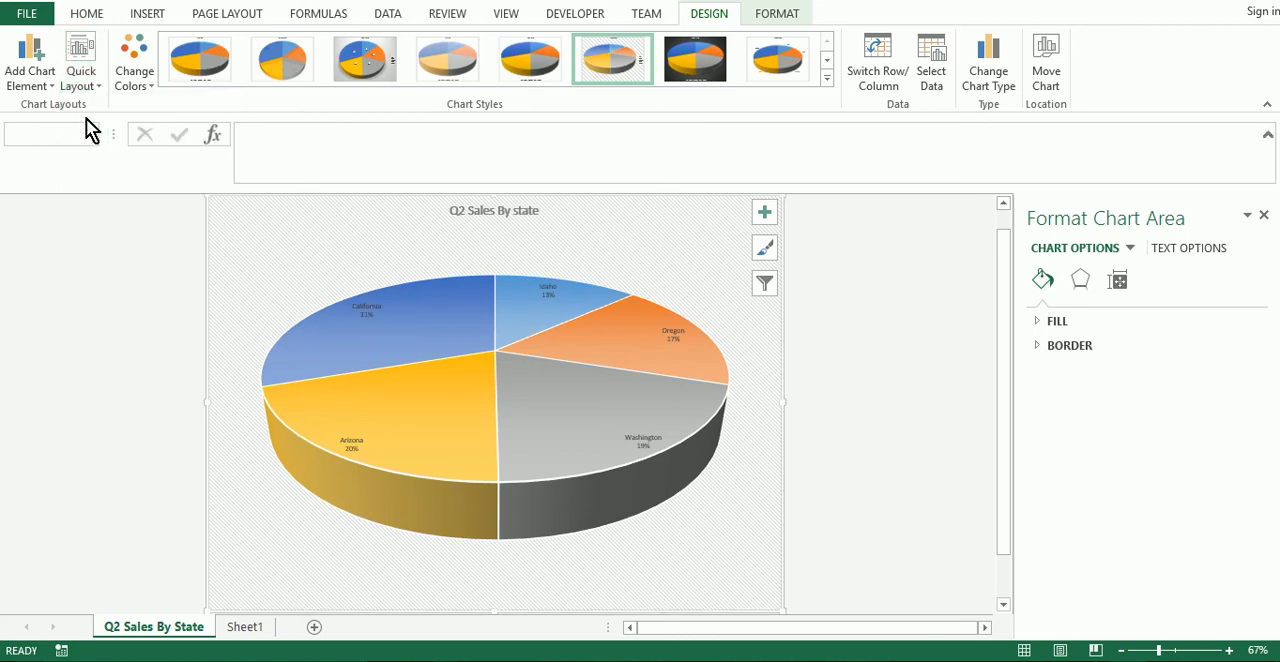
# Enlarge all of the pie chart's data labels to font size 20 so they still fit inside their slices.
pyautogui.click(372, 332)
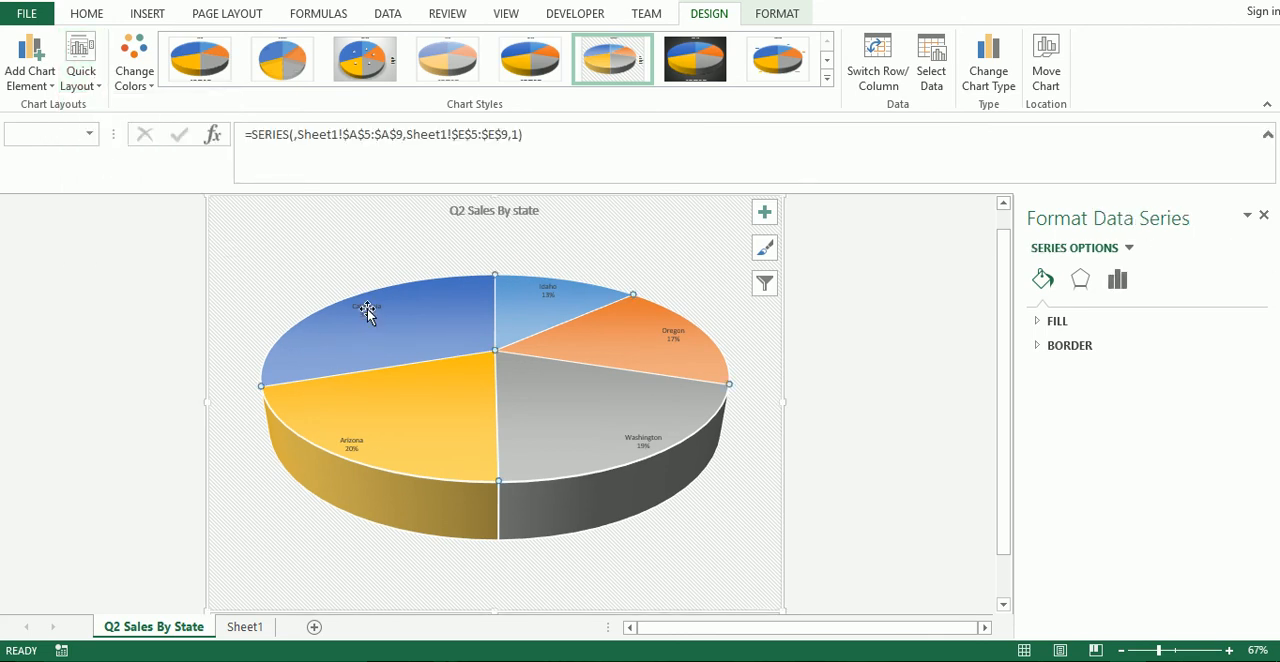
pyautogui.click(366, 318)
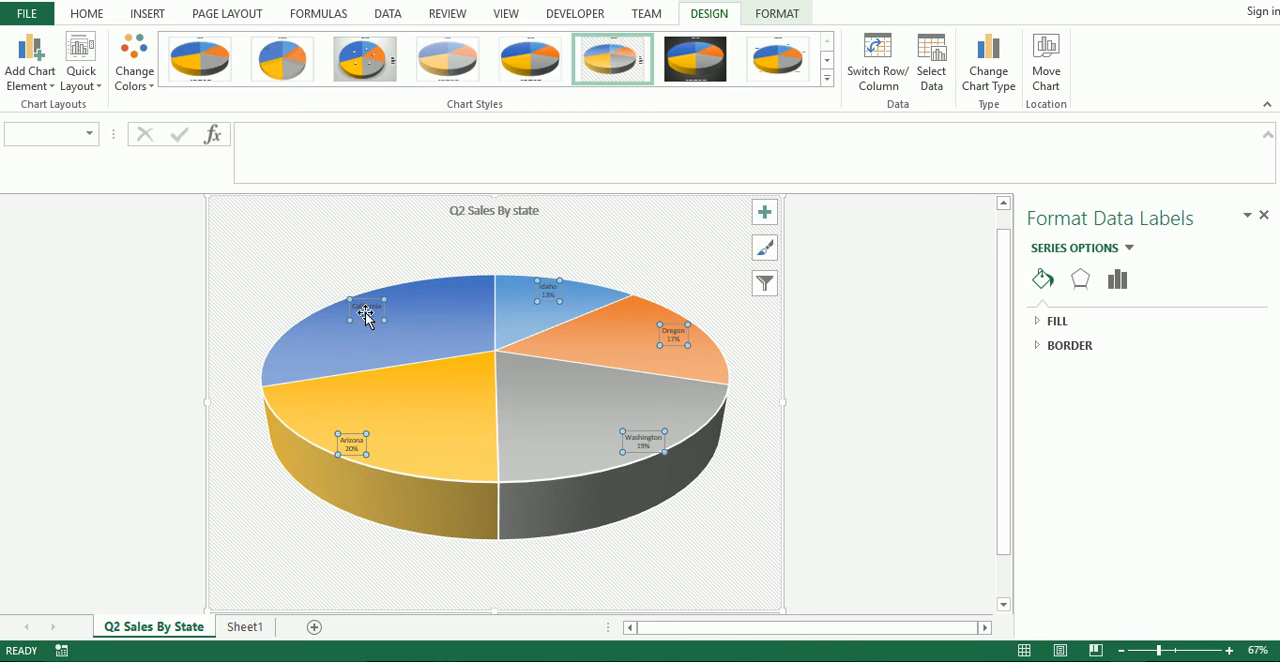
pyautogui.click(88, 15)
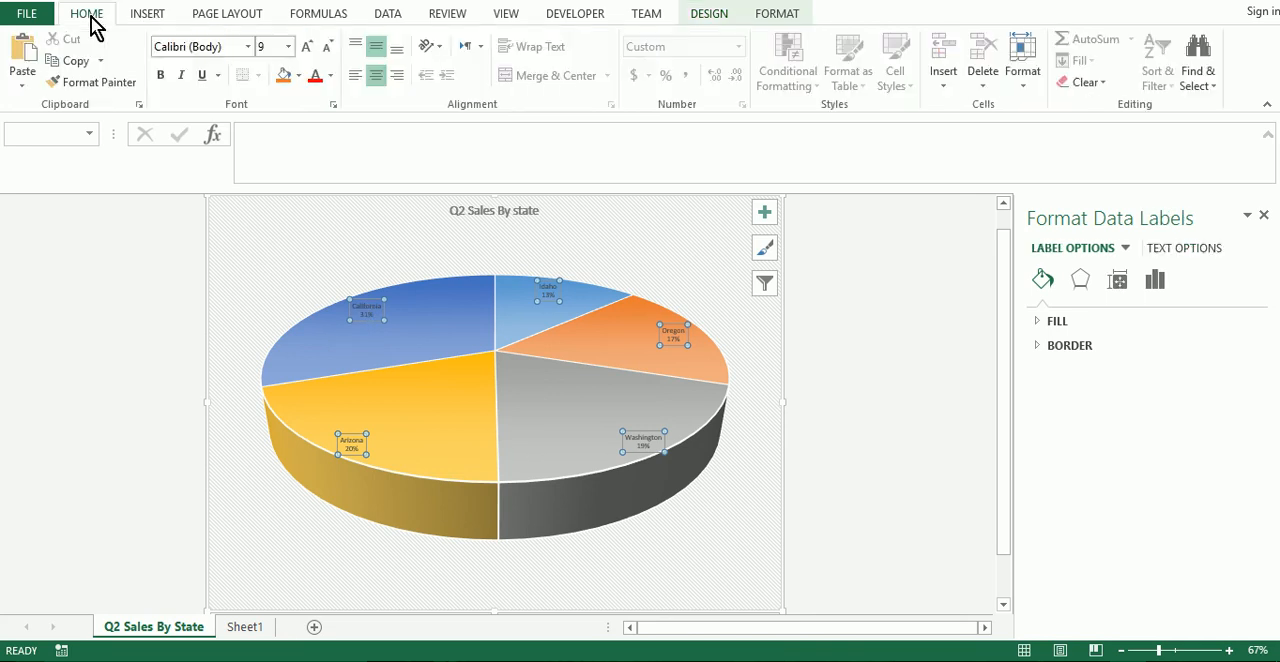
pyautogui.click(307, 47)
pyautogui.click(307, 47)
pyautogui.click(307, 47)
pyautogui.click(307, 47)
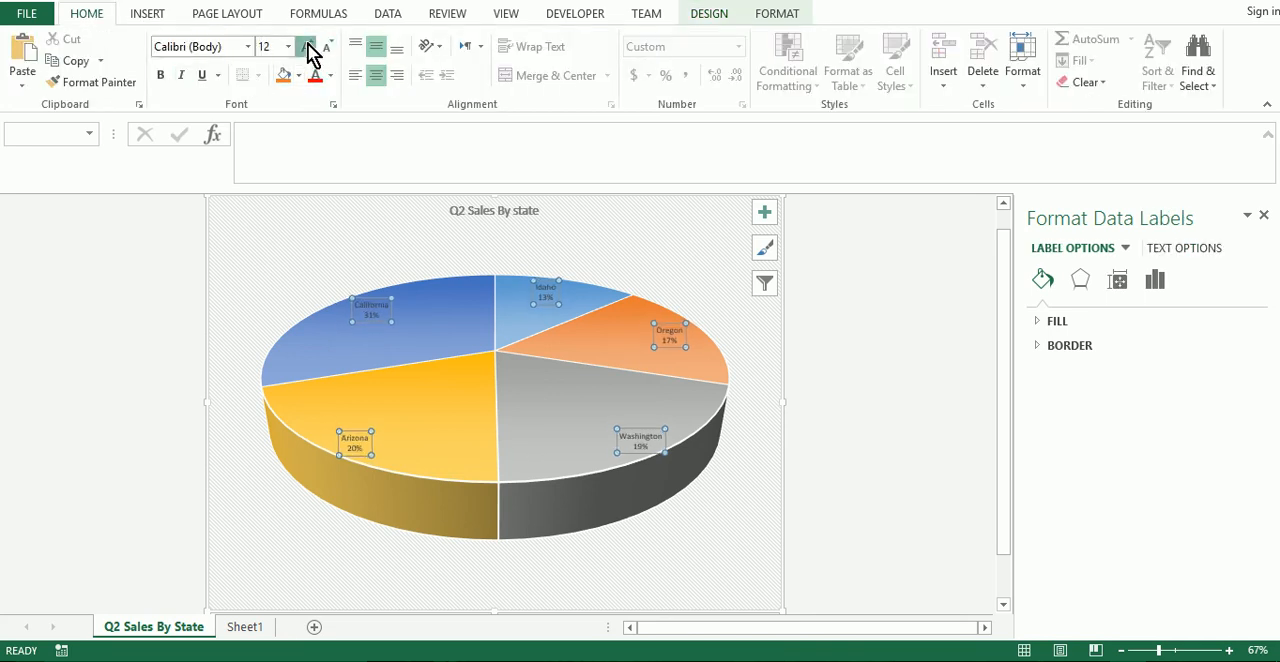
pyautogui.click(307, 47)
pyautogui.click(307, 47)
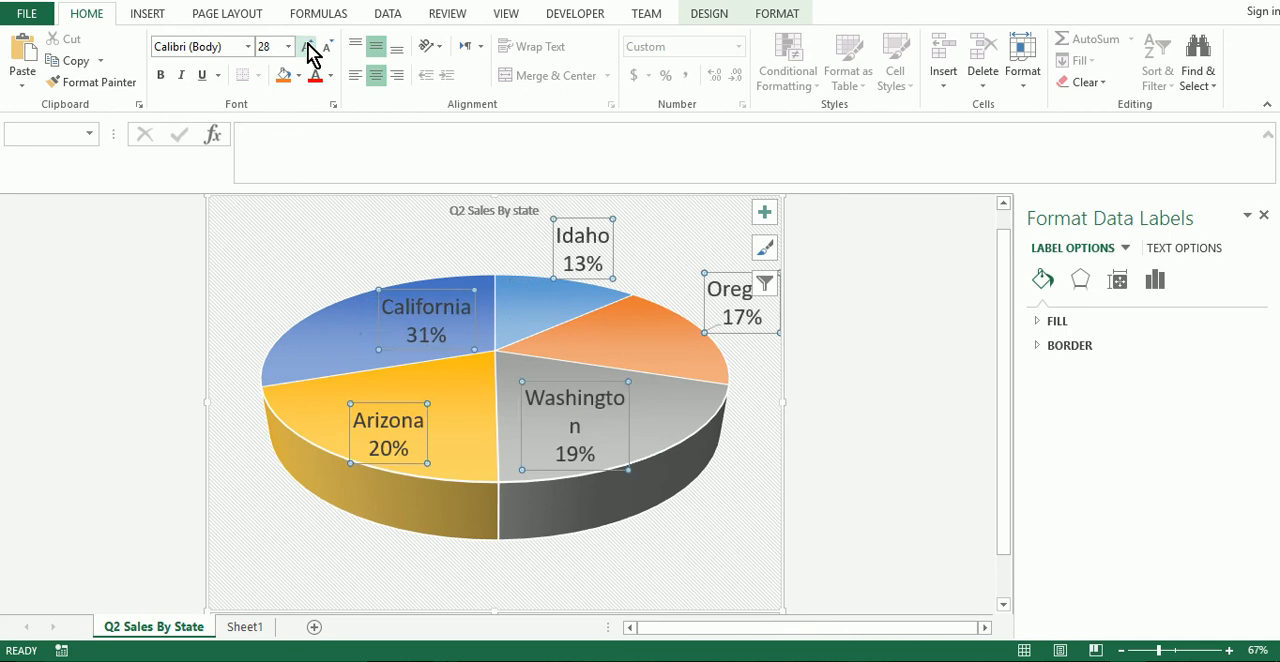
pyautogui.click(307, 47)
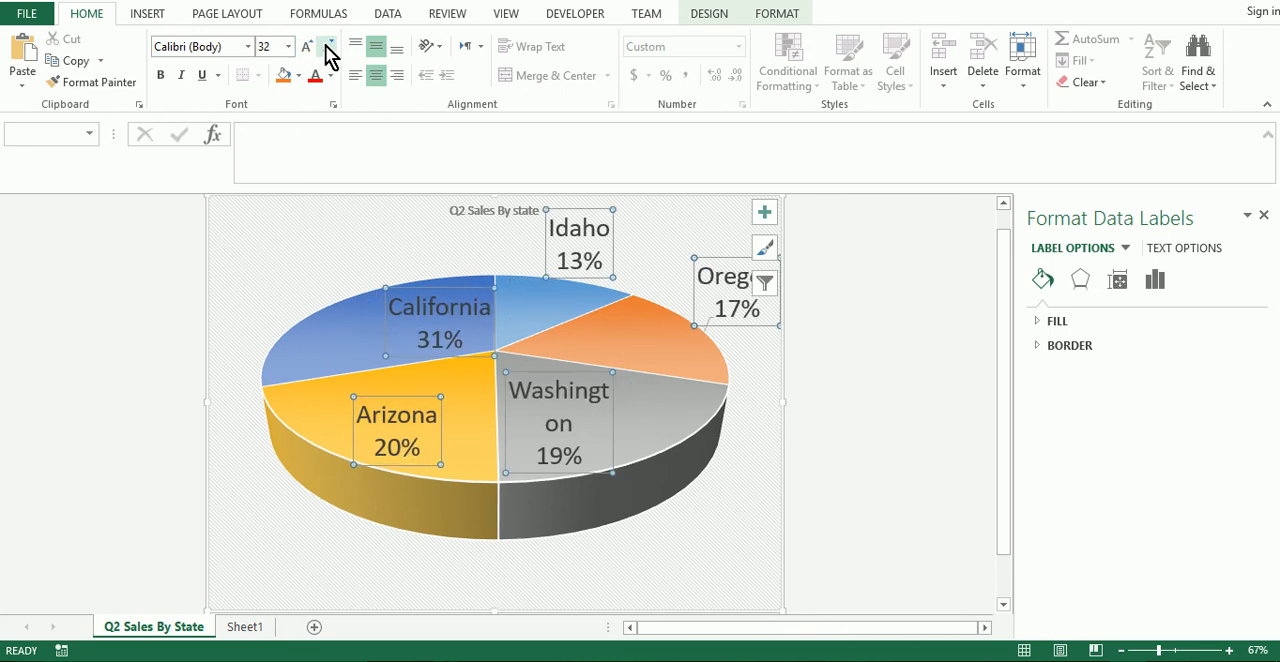
pyautogui.click(330, 50)
pyautogui.click(330, 50)
pyautogui.click(330, 50)
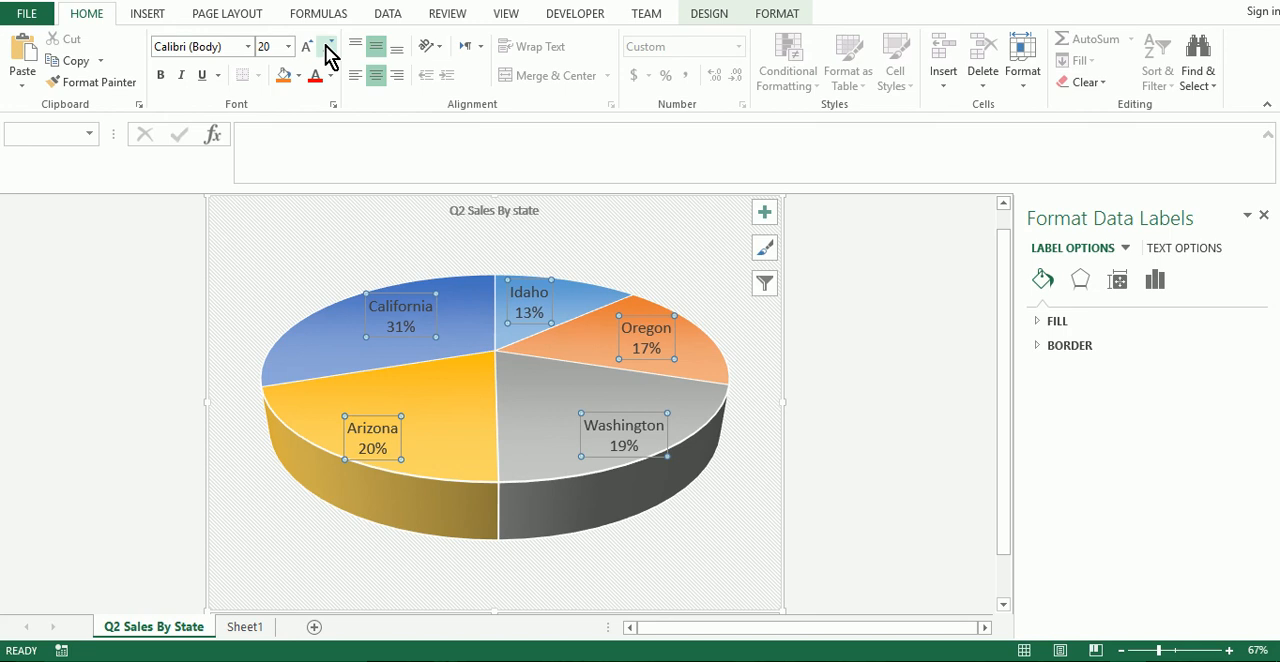
pyautogui.click(499, 448)
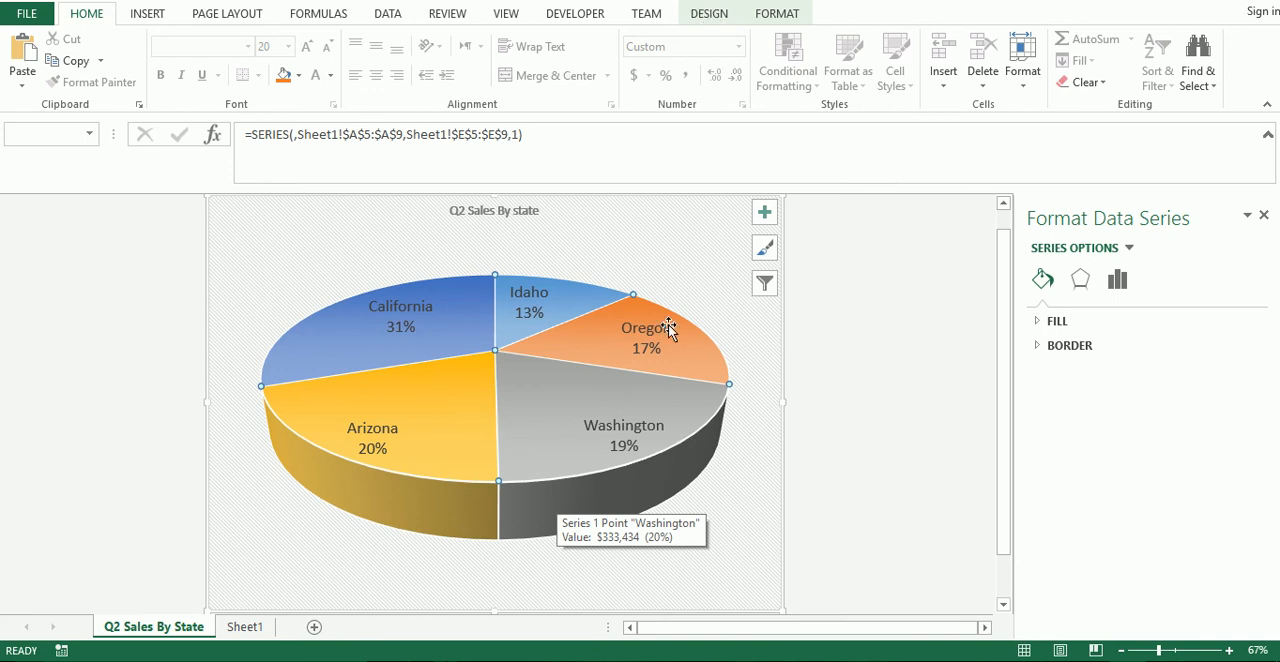
pyautogui.click(704, 16)
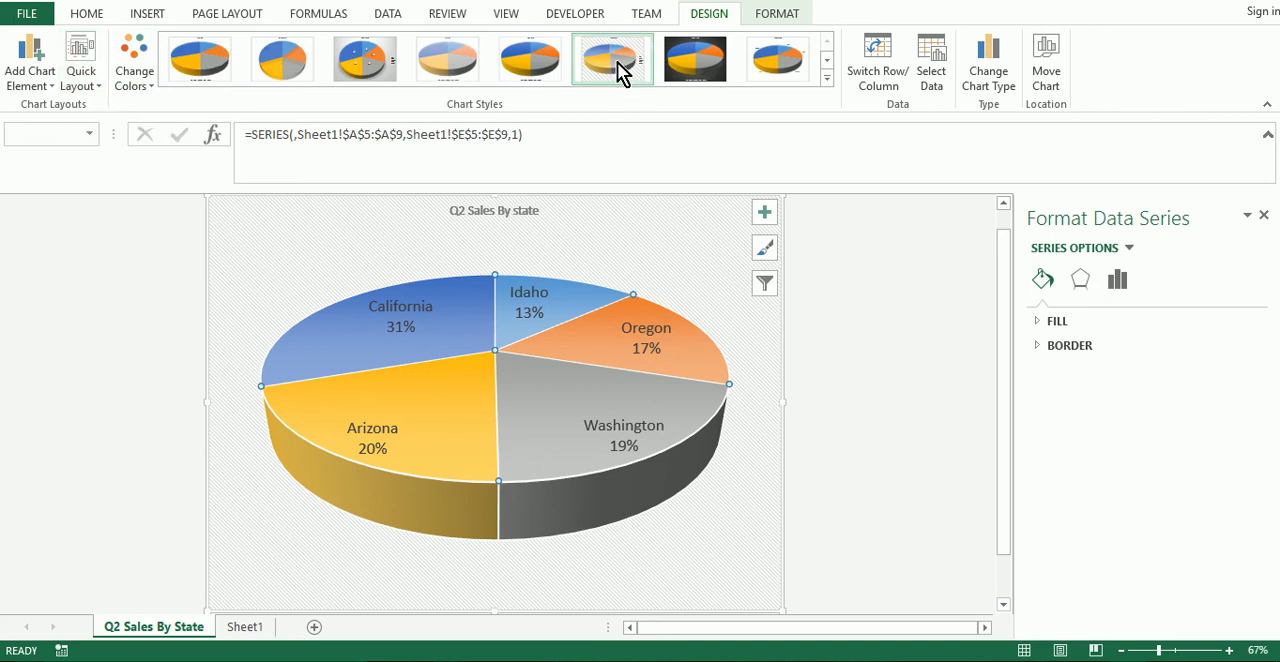
pyautogui.click(92, 86)
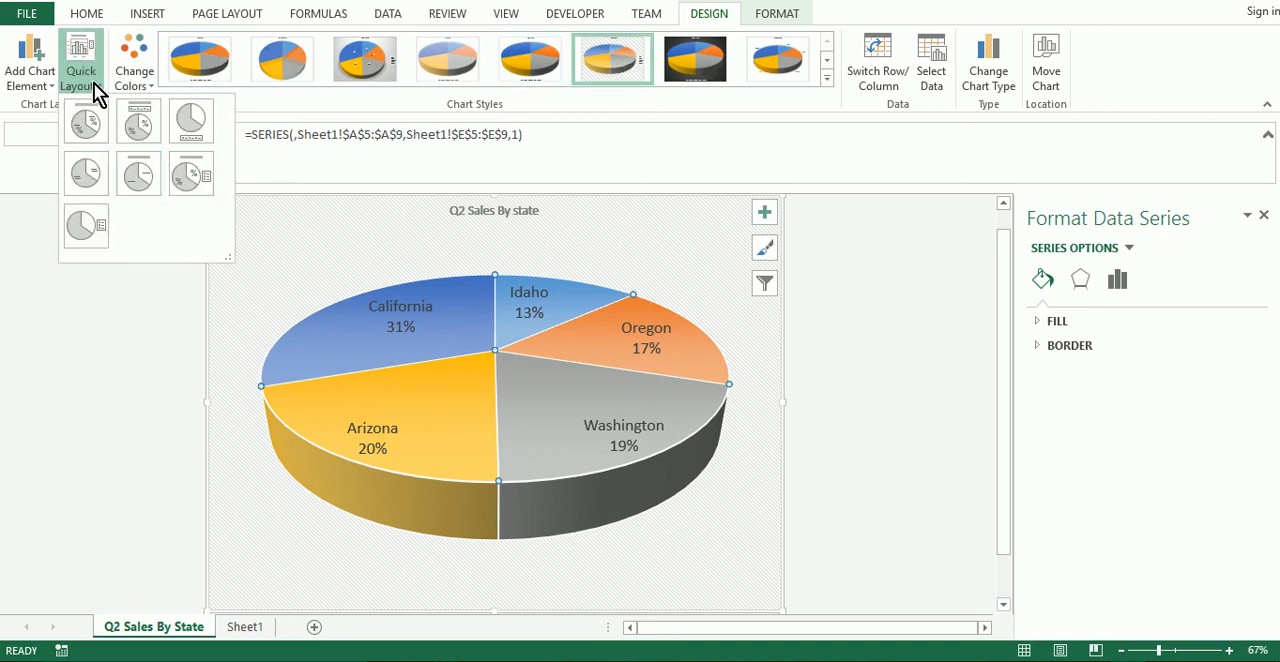
pyautogui.click(148, 402)
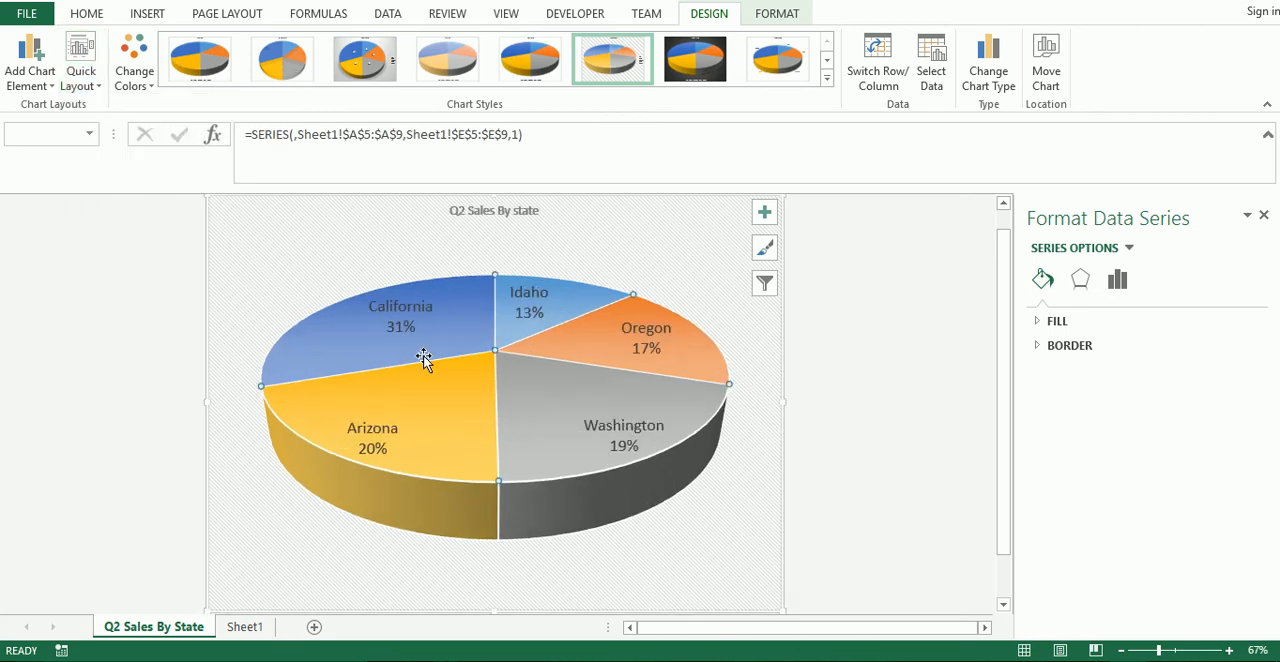
pyautogui.moveTo(423, 358)
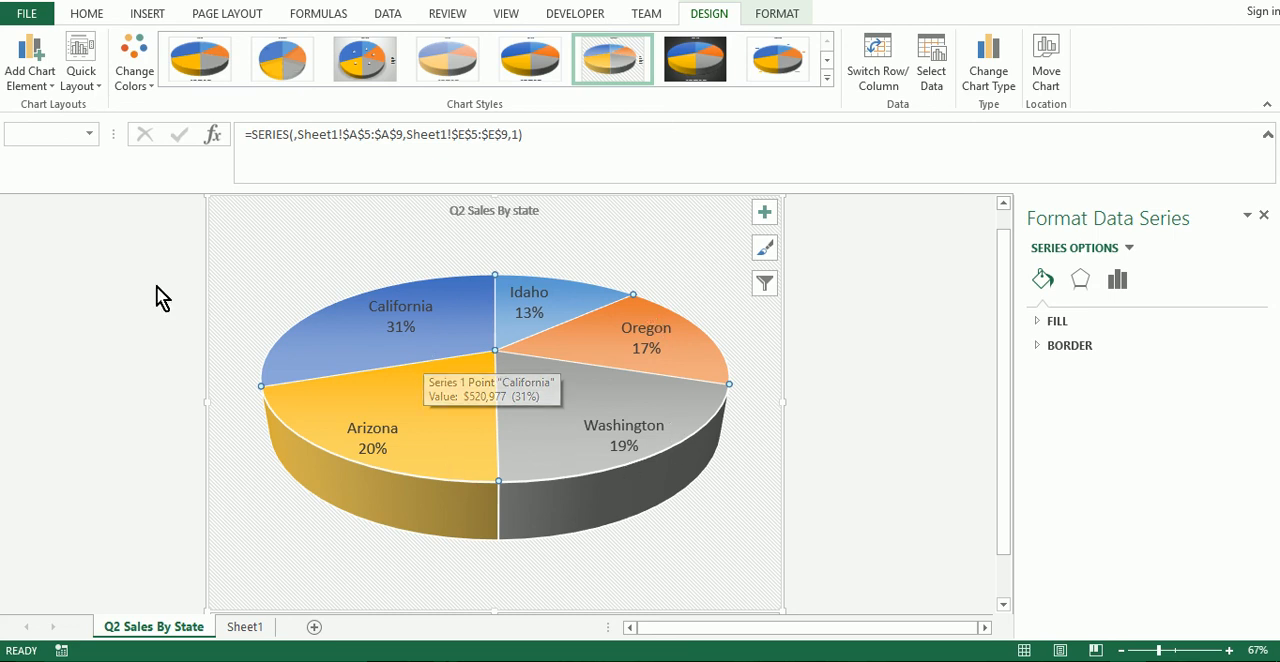
# Review the sales table and column chart on Sheet1, and return to the pie chart on the "Q2 Sales By State" sheet.
pyautogui.click(254, 631)
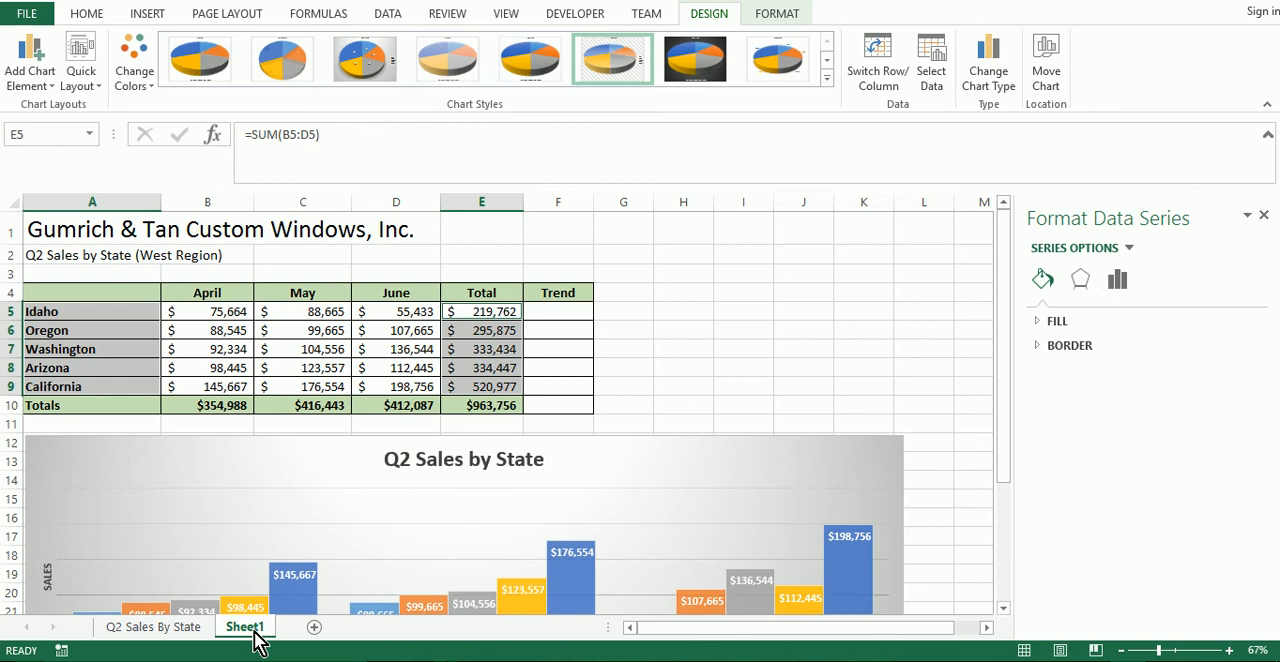
pyautogui.click(700, 333)
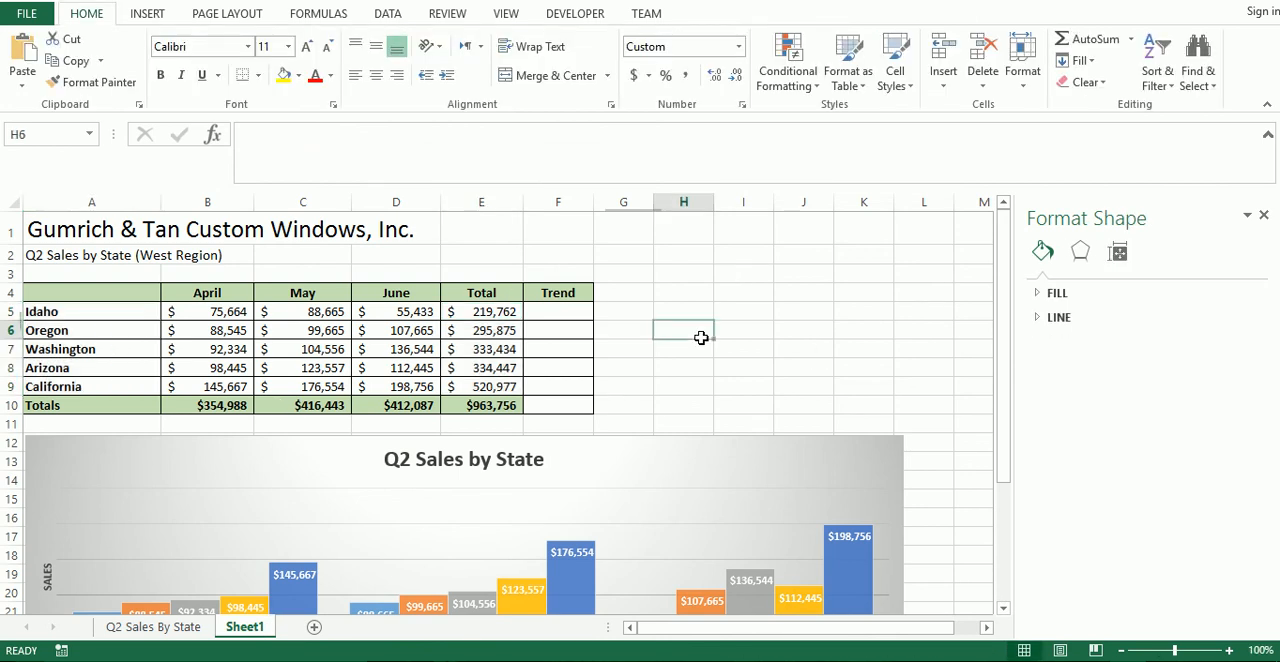
pyautogui.click(157, 630)
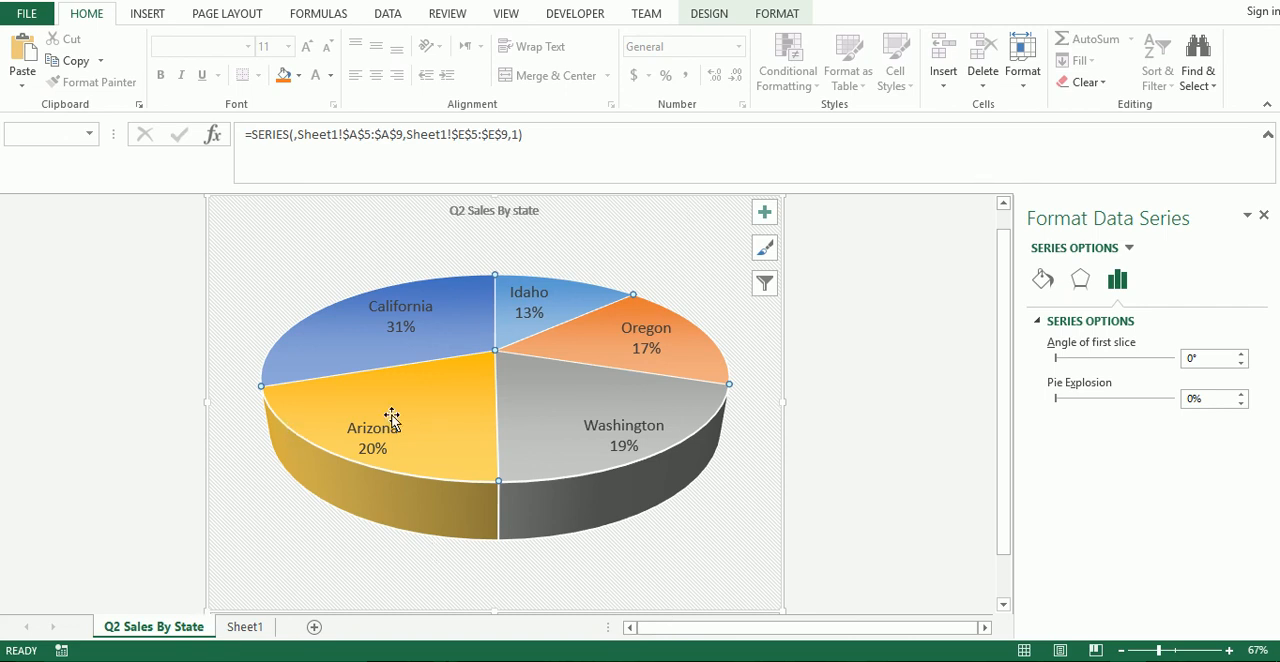
pyautogui.moveTo(391, 419)
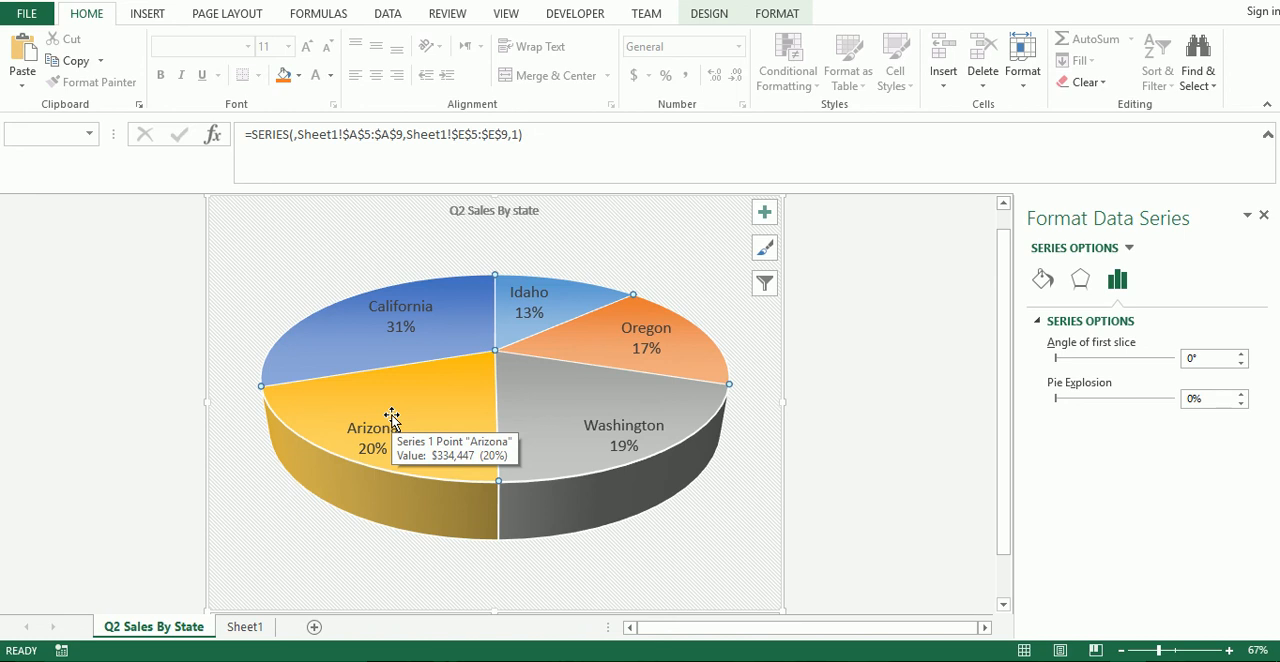